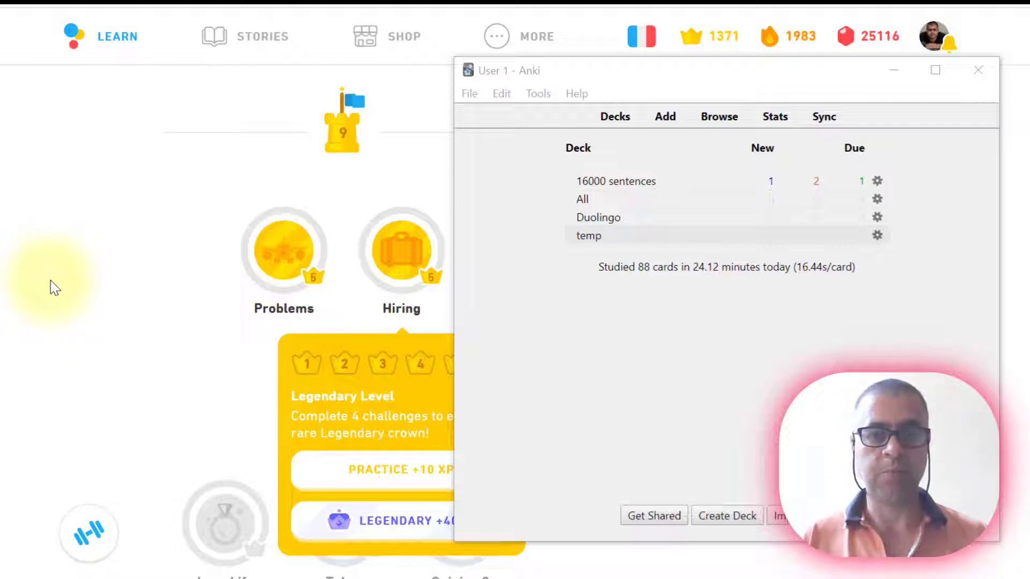
# Step: Review the November promotion sentence and its English translation, then open Duolingo's Hiring skill details
pyautogui.click(54, 288)
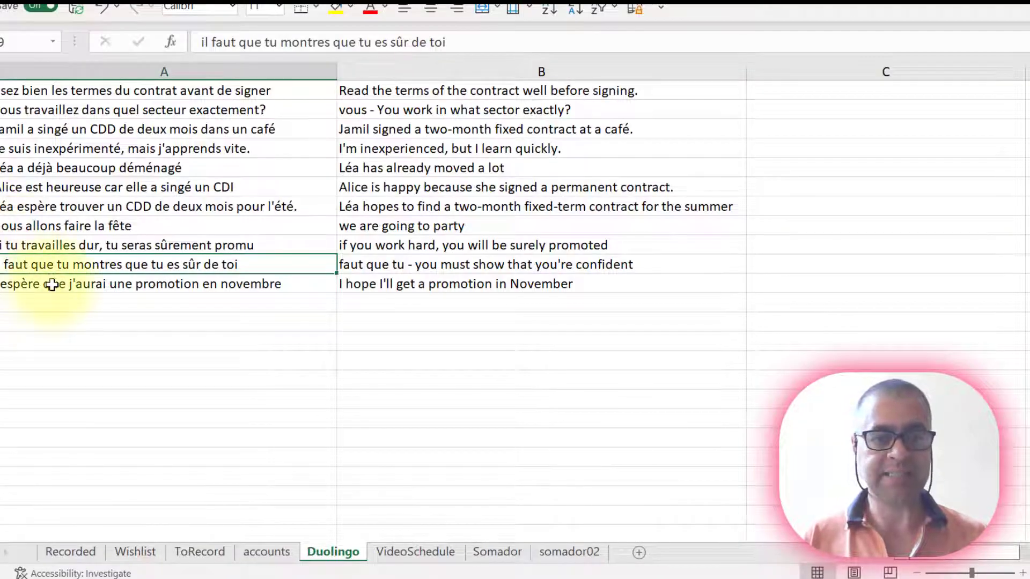
pyautogui.click(52, 284)
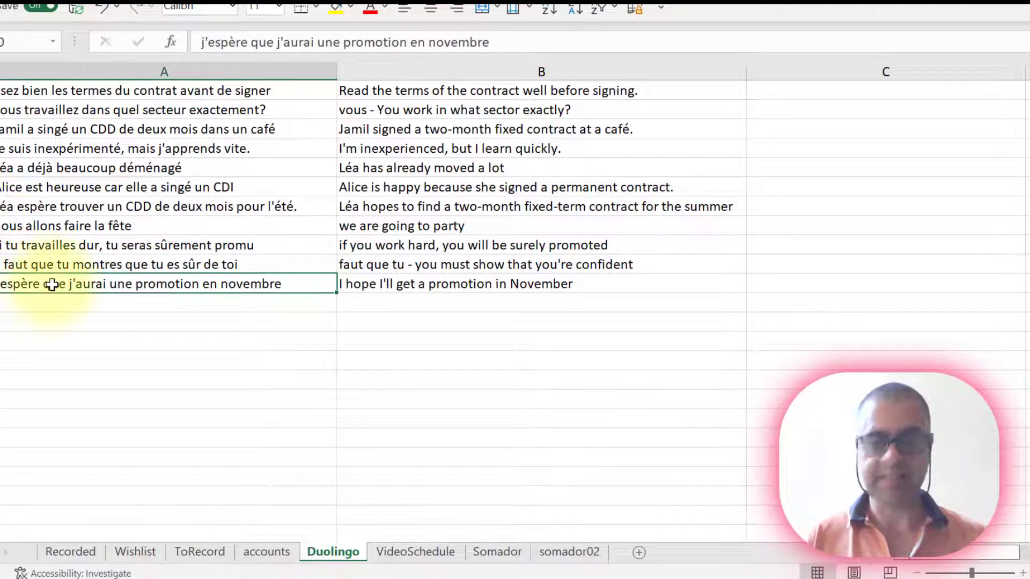
pyautogui.press('Right')
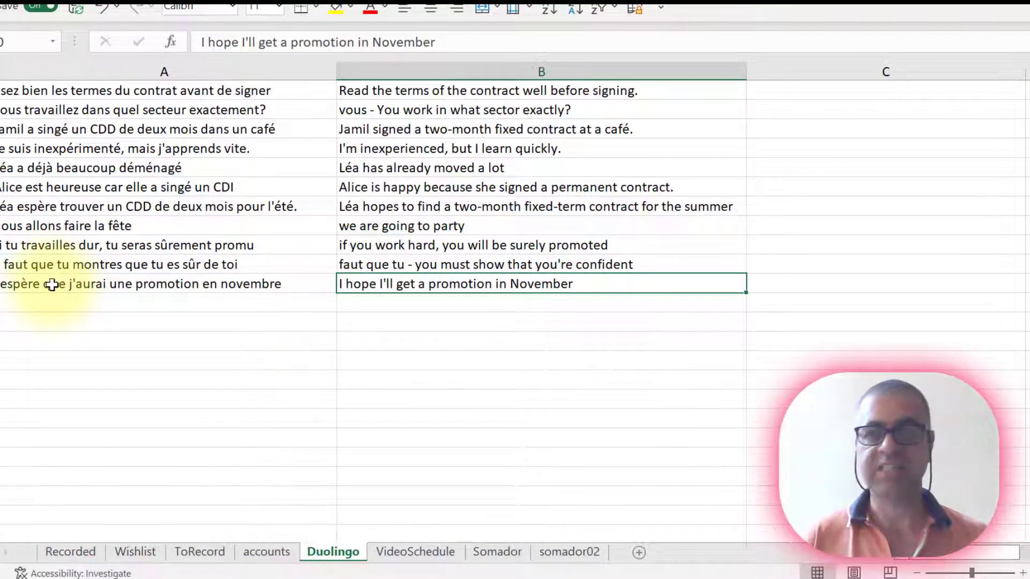
pyautogui.click(52, 284)
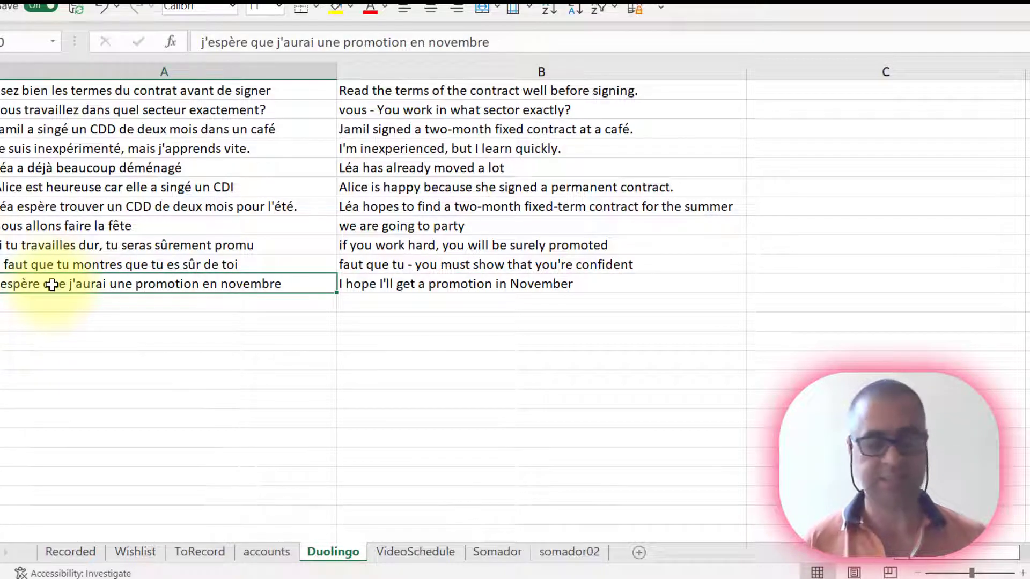
pyautogui.hotkey('alt', 'Tab')
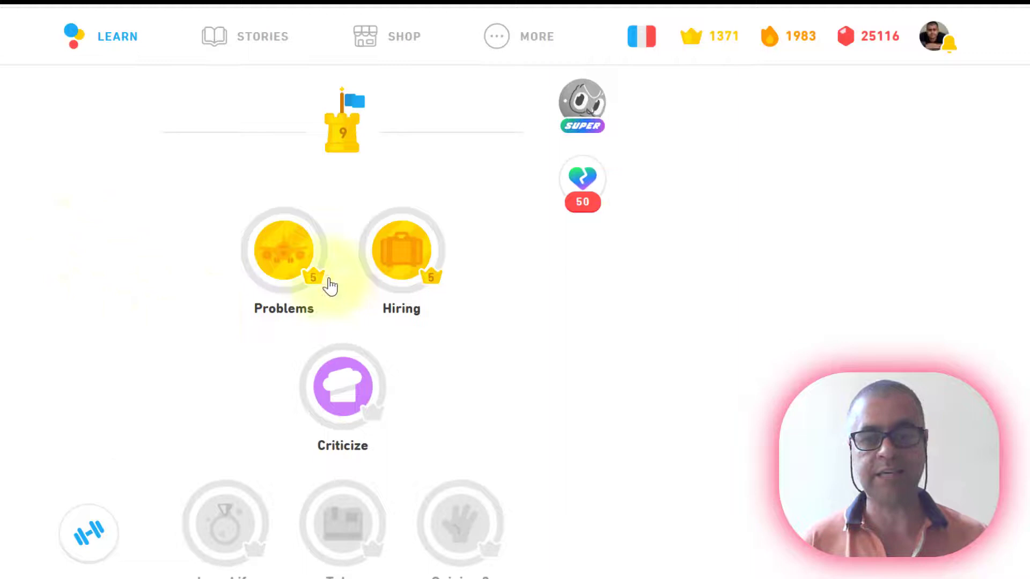
pyautogui.click(386, 260)
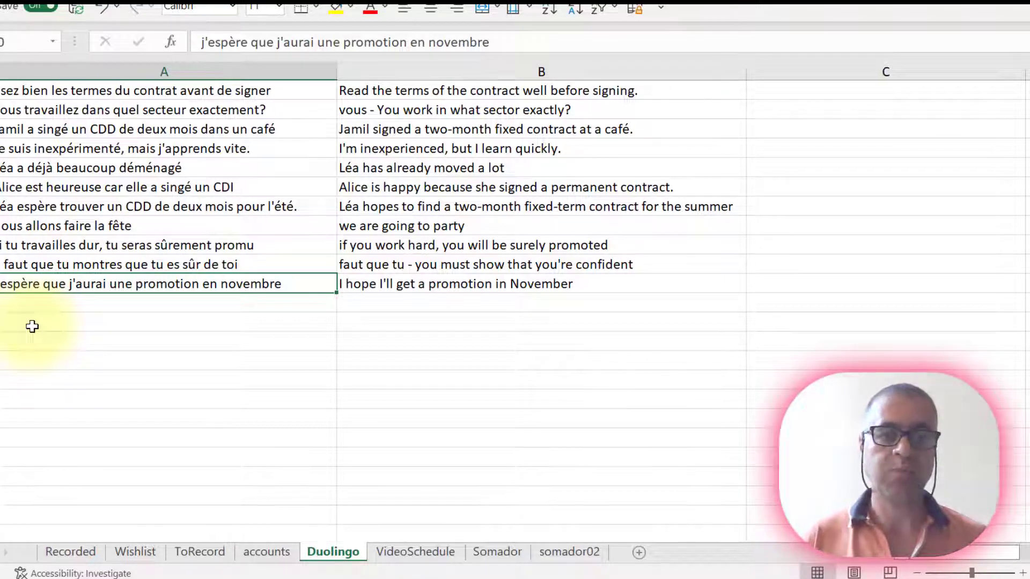
# Step: Copy the last five sentence pairs, starting at 'Léa espère trouver', and create a blank workbook
pyautogui.press('Up')
pyautogui.press('Up')
pyautogui.press('Up')
pyautogui.press('Up')
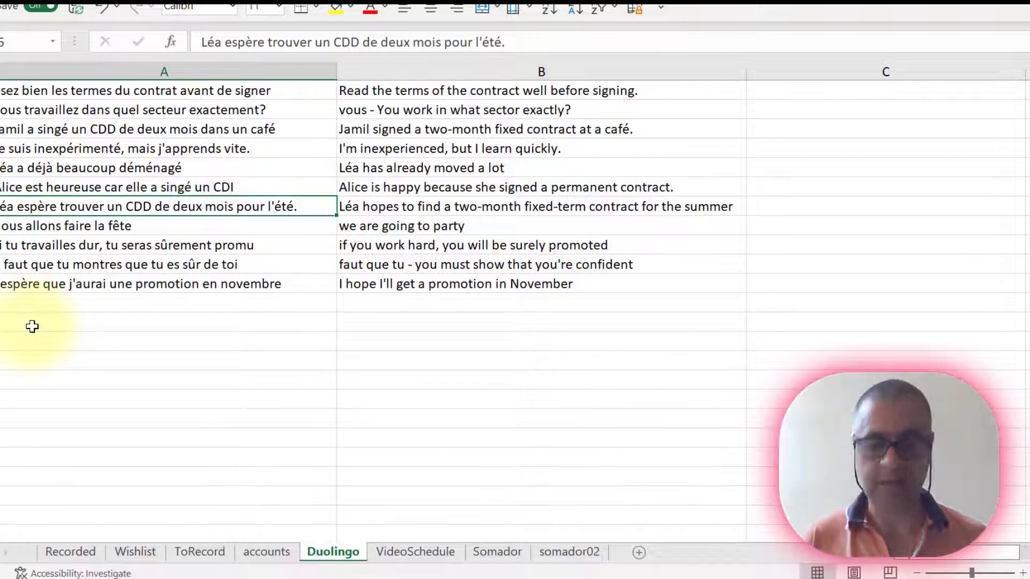
pyautogui.press('Down')
pyautogui.press('Down')
pyautogui.press('Down')
pyautogui.press('Down')
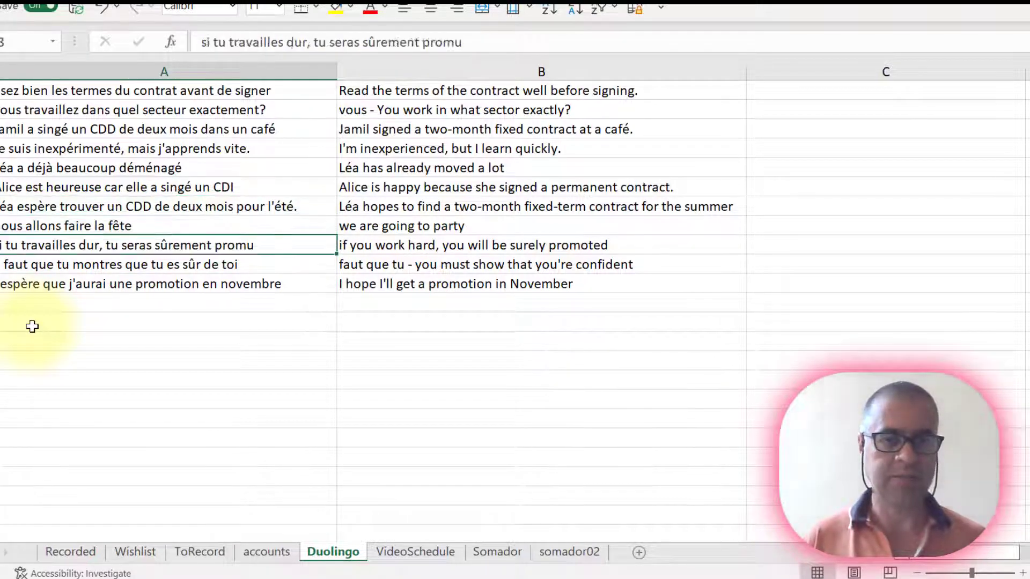
pyautogui.press('Up')
pyautogui.press('Up')
pyautogui.press('Up')
pyautogui.press('Up')
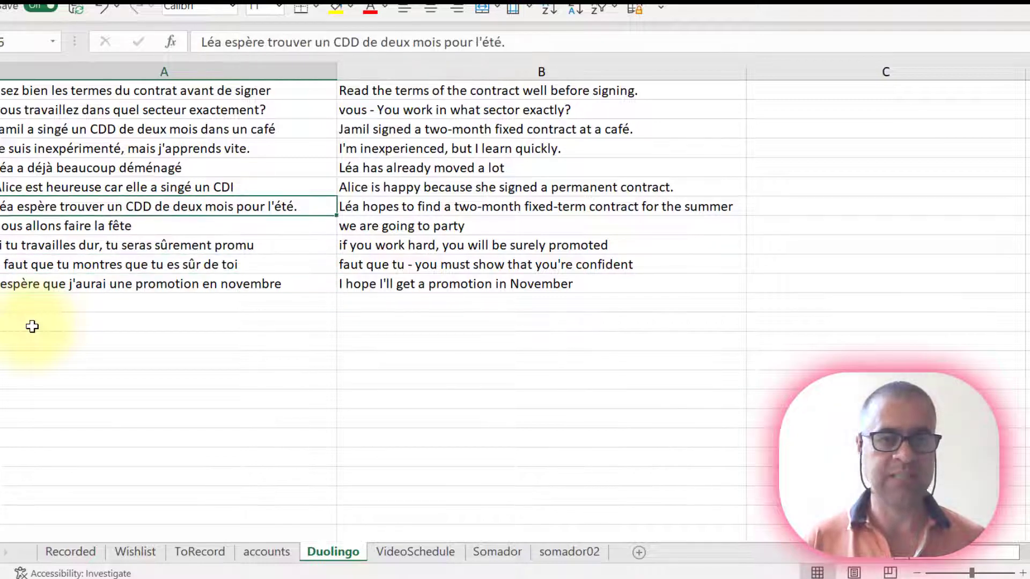
pyautogui.hotkey('shift', 'Right')
pyautogui.hotkey('shift', 'Down')
pyautogui.hotkey('shift', 'Down')
pyautogui.hotkey('shift', 'Down')
pyautogui.hotkey('shift', 'Down')
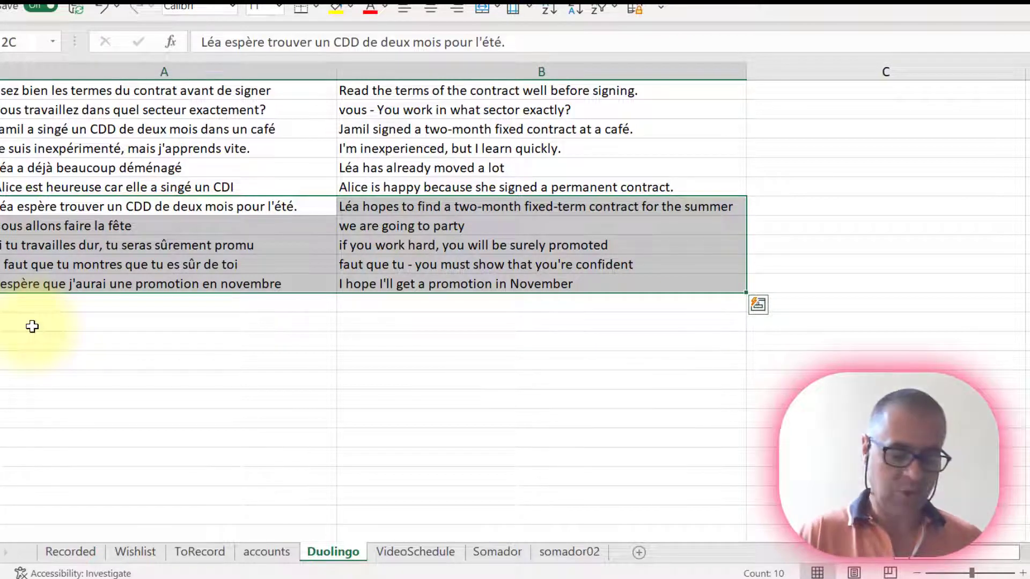
pyautogui.hotkey('ctrl', 'c')
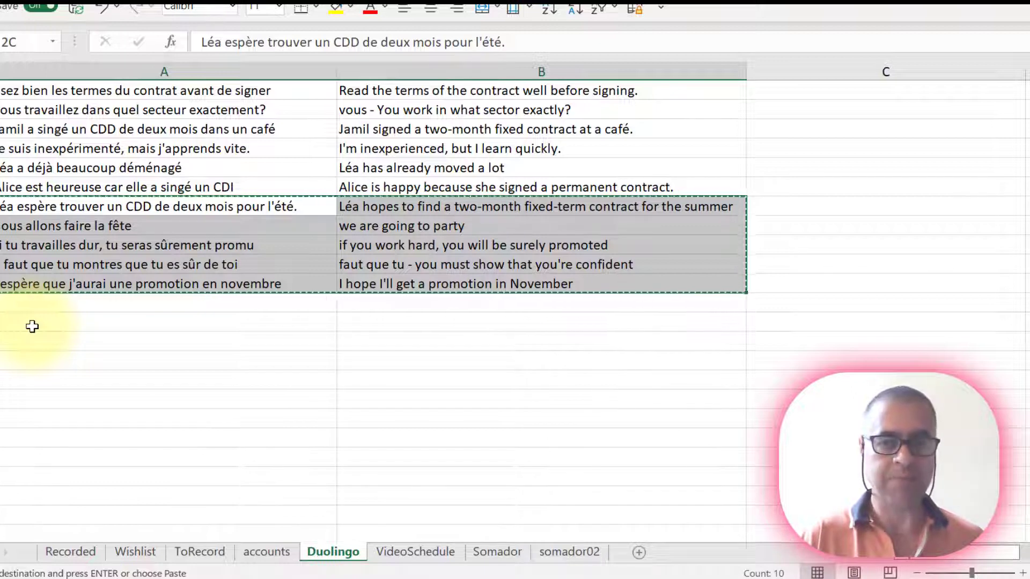
pyautogui.hotkey('ctrl', 'n')
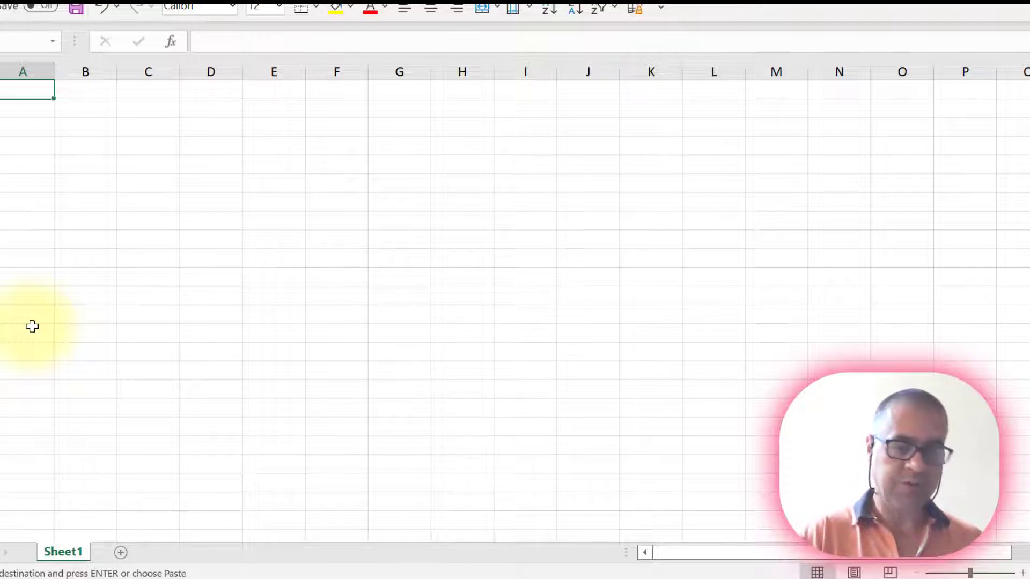
# Step: Paste the five sentence pairs into A1 and widen columns A and B to fit the full sentences
pyautogui.hotkey('ctrl', 'v')
pyautogui.click(86, 317)
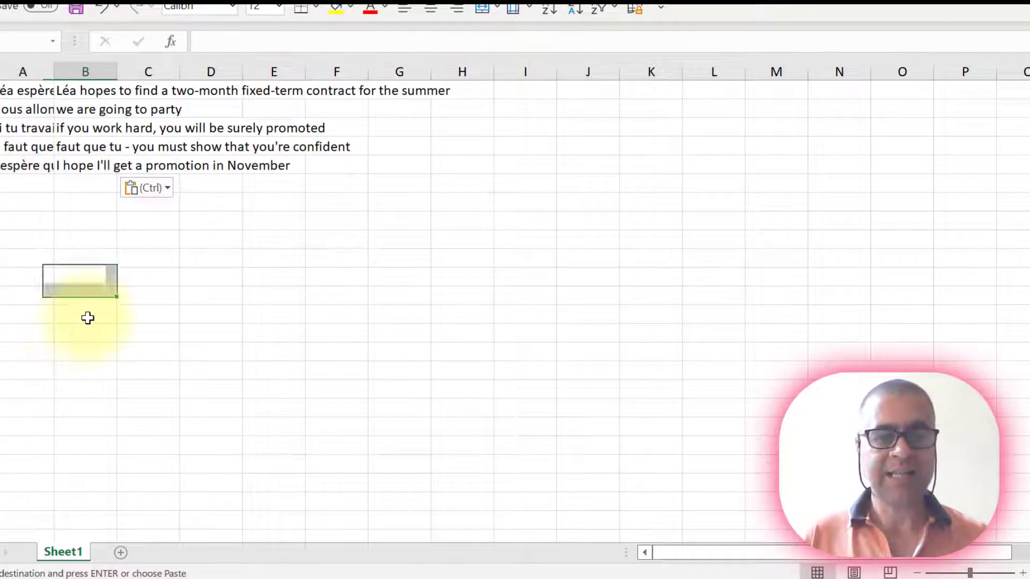
pyautogui.moveTo(51, 67); pyautogui.dragTo(404, 73)
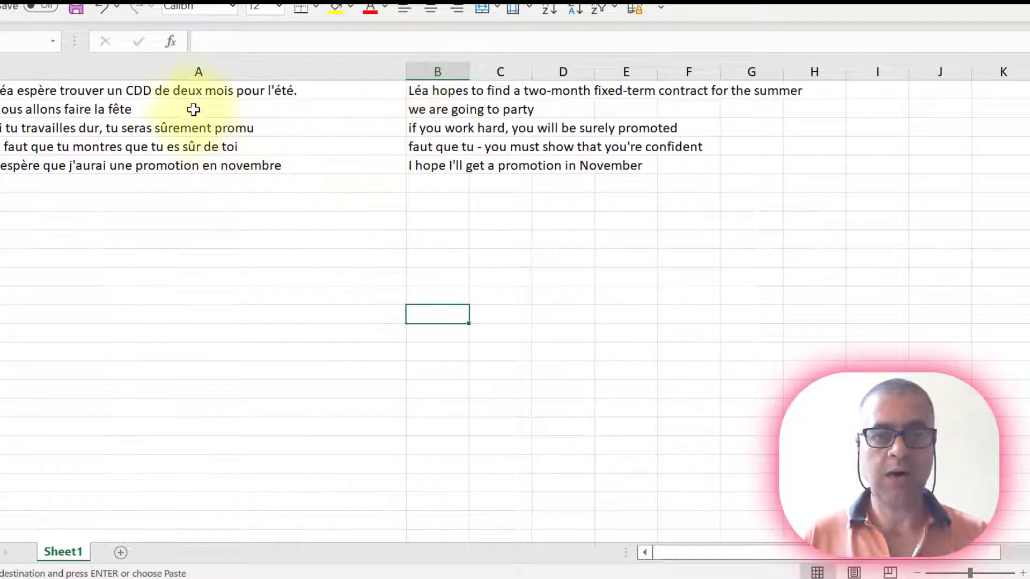
pyautogui.click(185, 93)
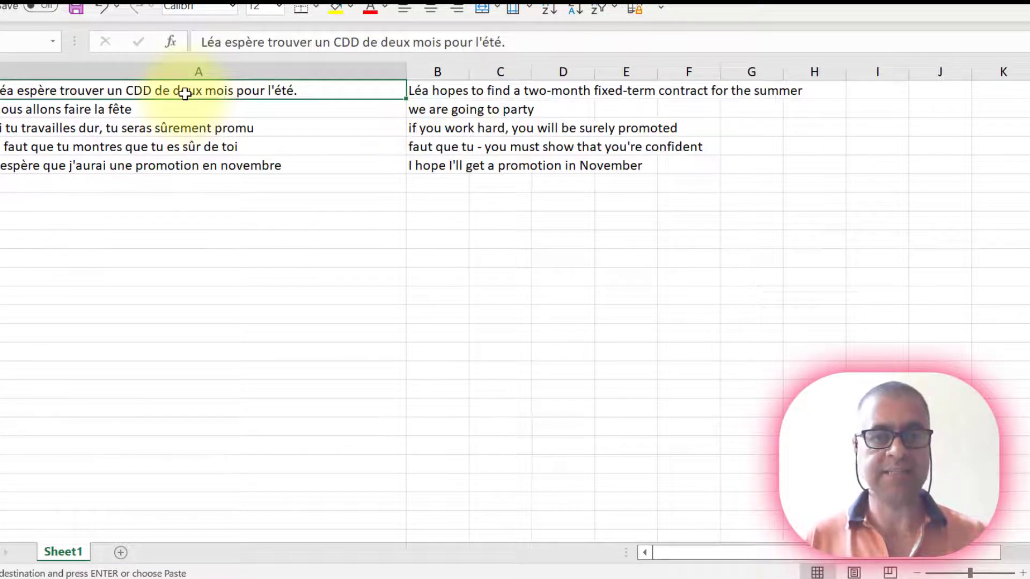
pyautogui.click(199, 71)
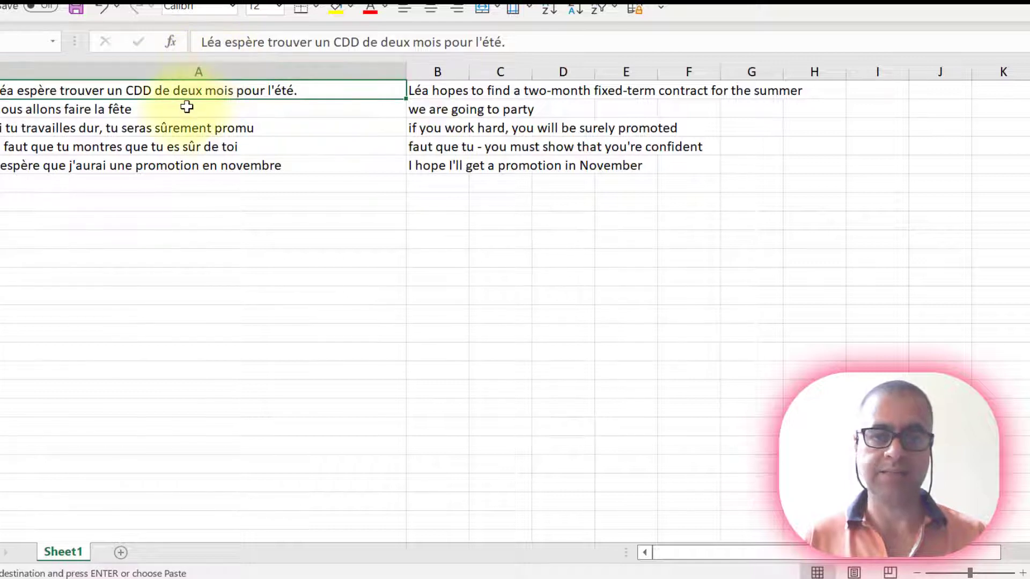
pyautogui.moveTo(476, 73); pyautogui.dragTo(858, 72)
pyautogui.click(494, 106)
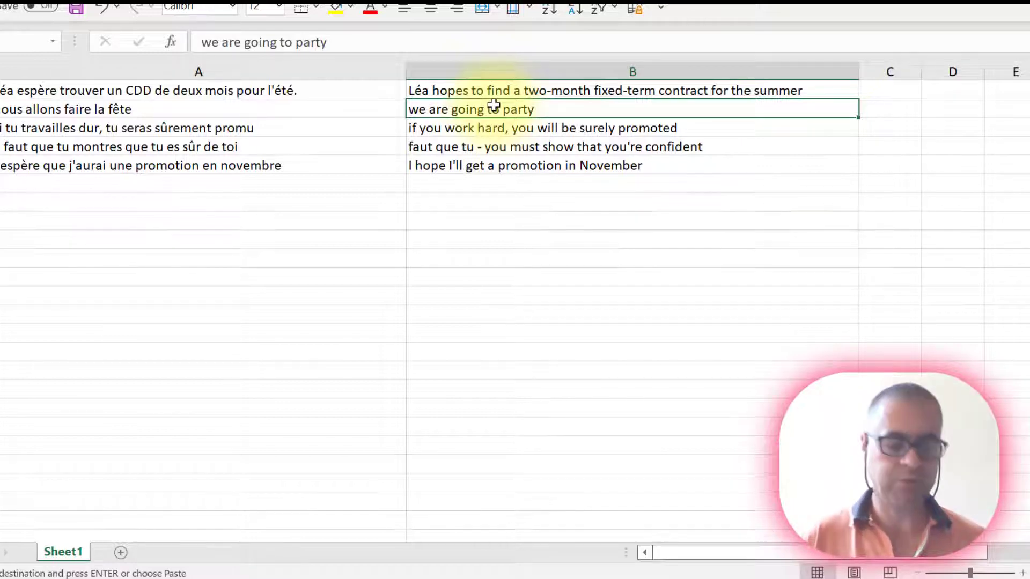
# Step: Close the new workbook, saving it as Book2 in Downloads in CSV UTF-8 (Comma delimited) format
pyautogui.hotkey('ctrl', 'w')
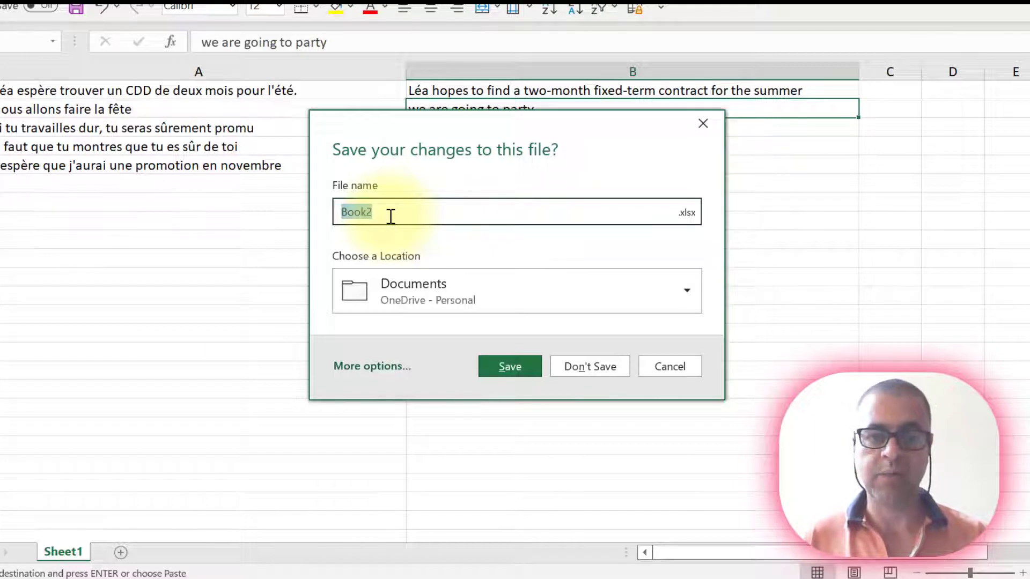
pyautogui.click(382, 368)
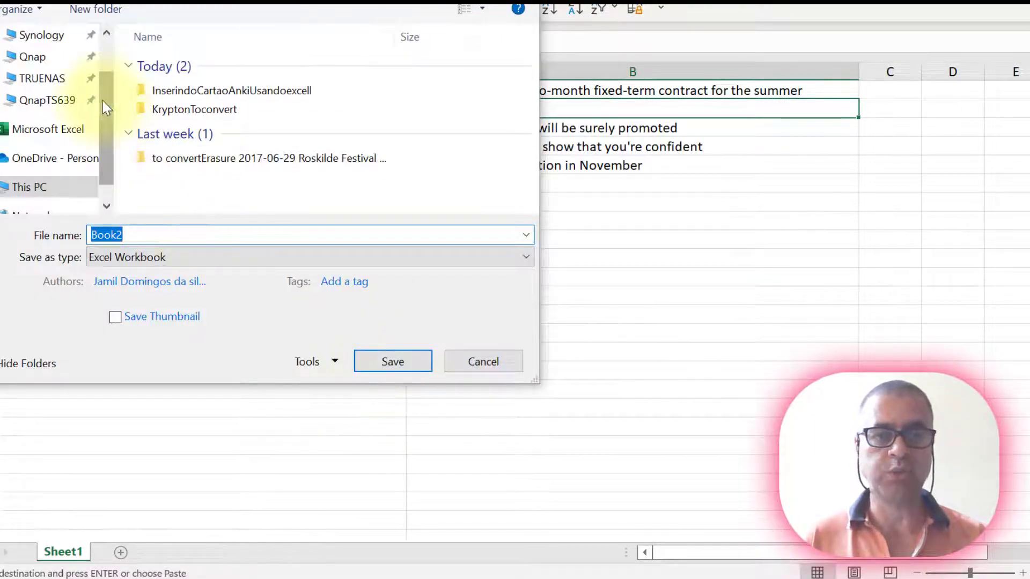
pyautogui.scroll(2, 107, 107)
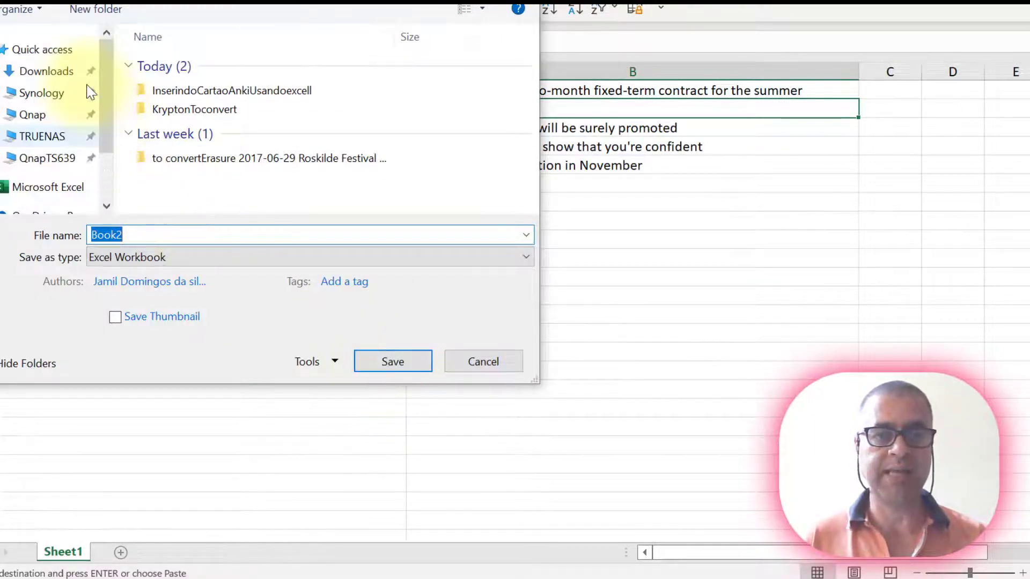
pyautogui.click(50, 74)
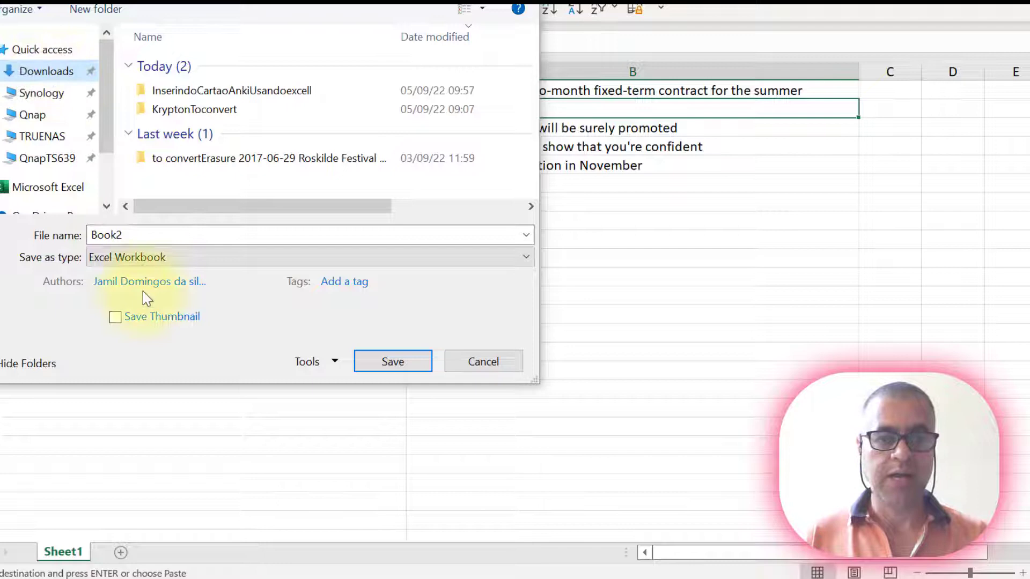
pyautogui.click(119, 261)
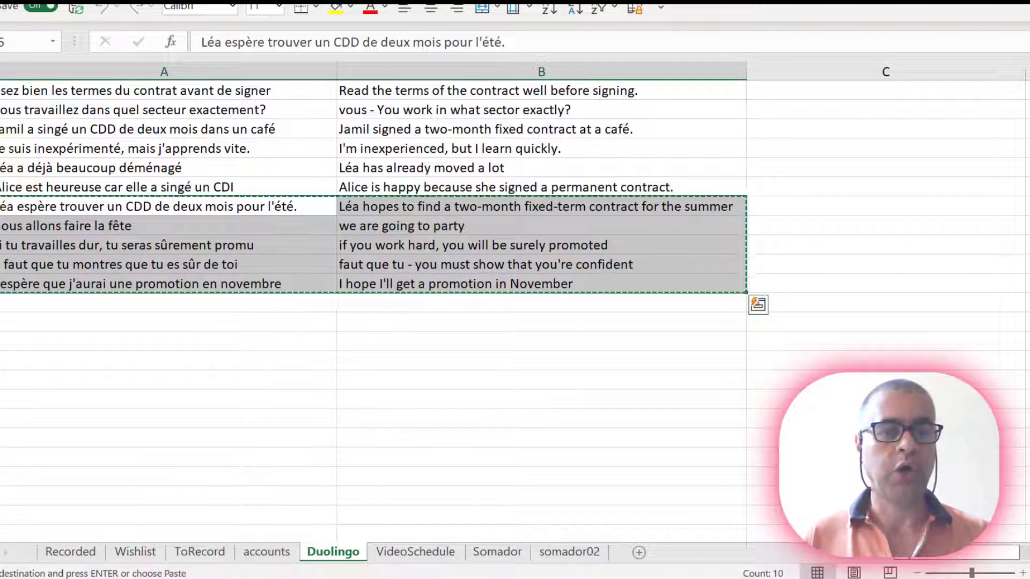
# Step: Switch to Anki and start File > Import, browsing to Book2 in Downloads
pyautogui.hotkey('alt', 'Tab')
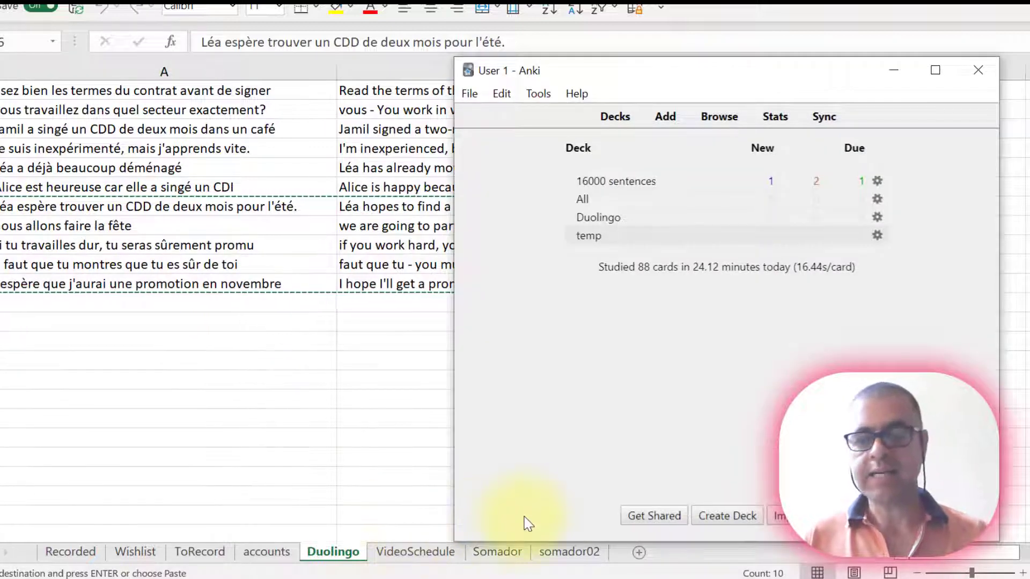
pyautogui.click(464, 97)
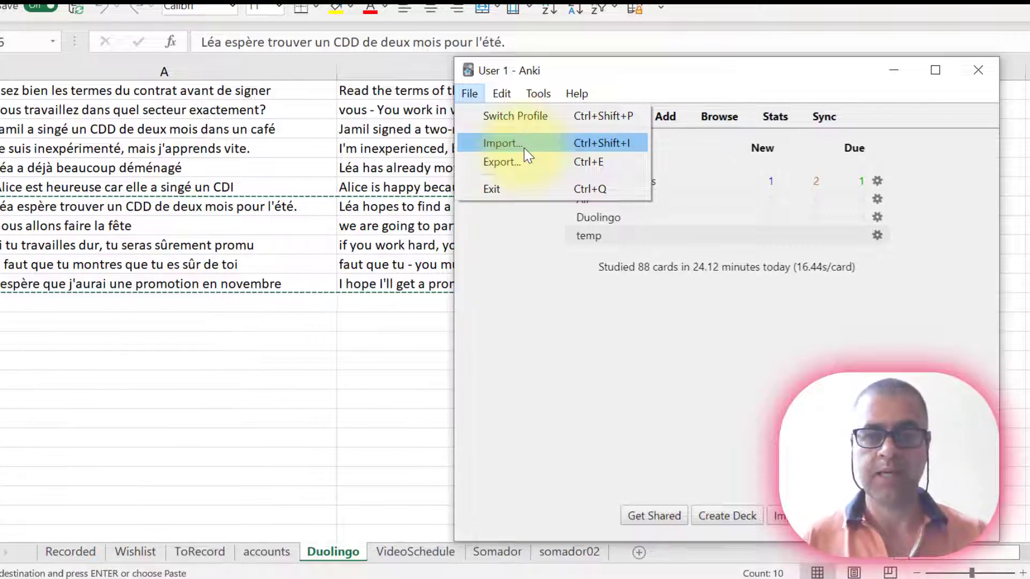
pyautogui.click(503, 143)
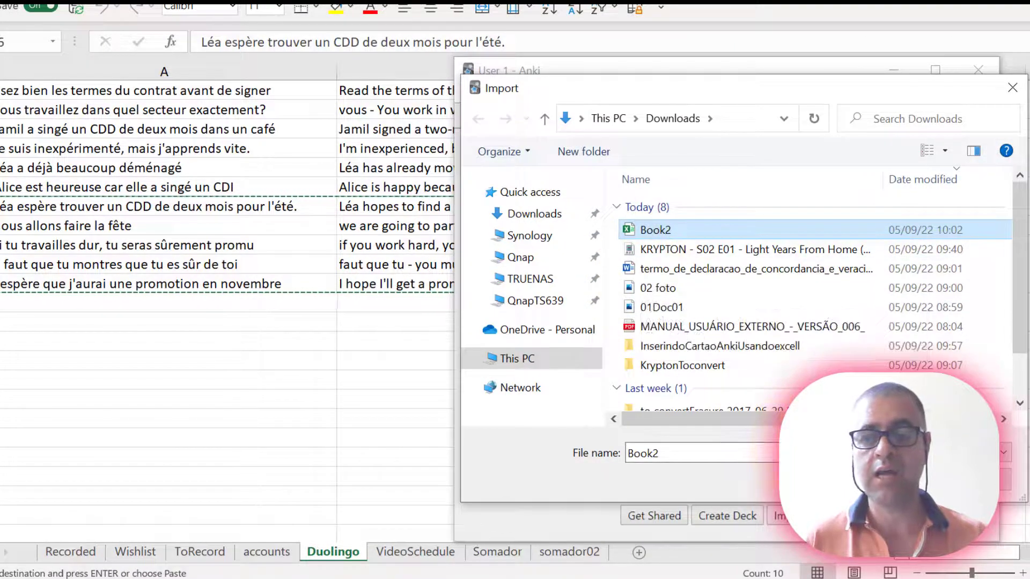
# Step: Load Book2 into the import options and move that window left of the deck list
pyautogui.press('Return')
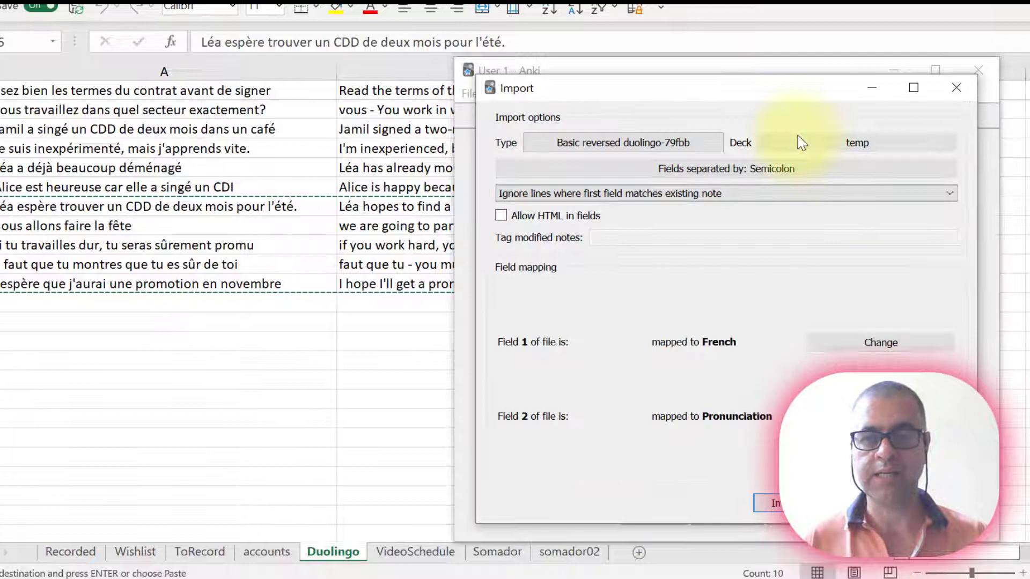
pyautogui.moveTo(768, 92); pyautogui.dragTo(306, 67)
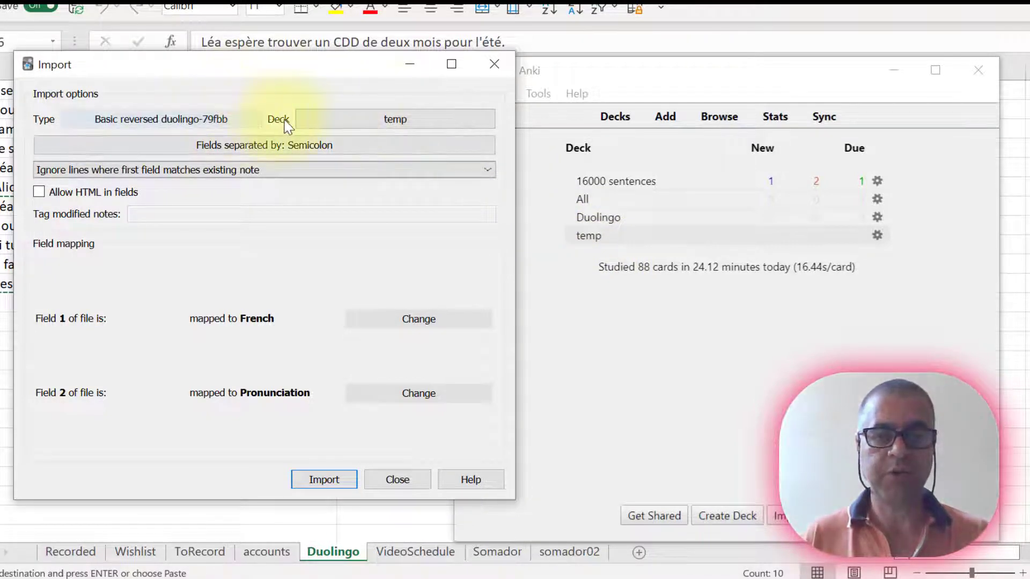
# Step: Set the import's Deck to temp using the Choose Deck list
pyautogui.click(349, 120)
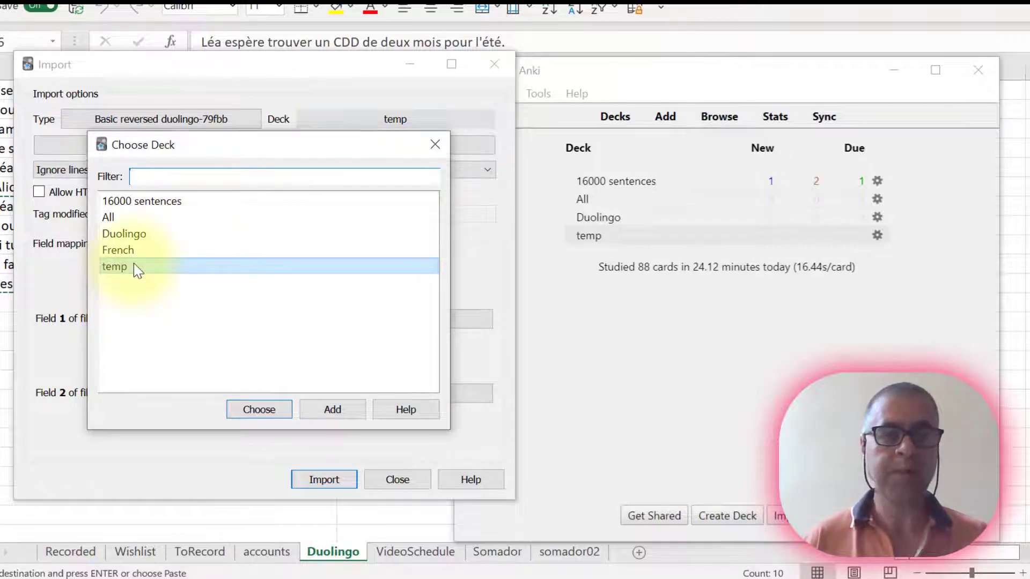
pyautogui.click(133, 264)
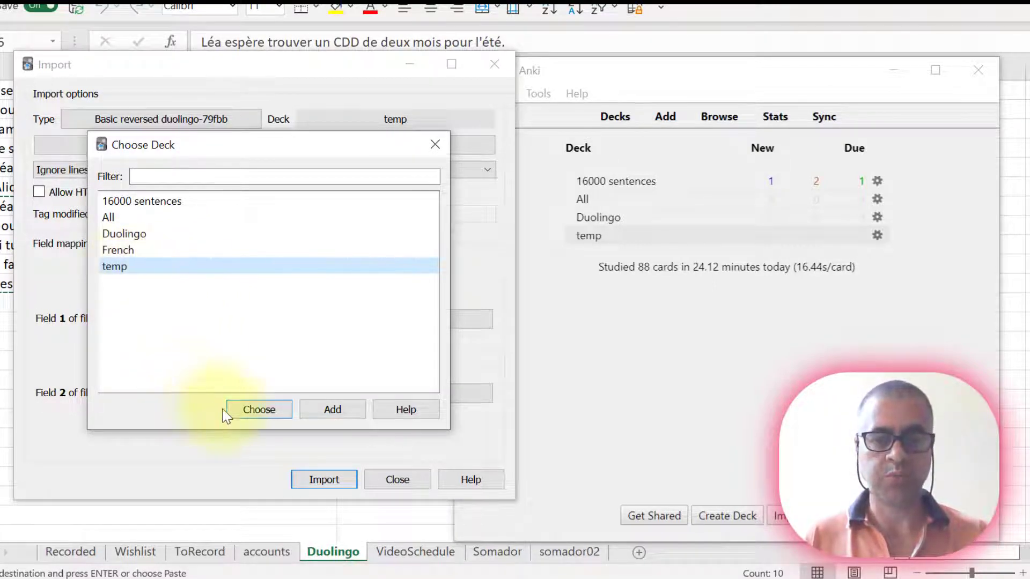
pyautogui.click(257, 409)
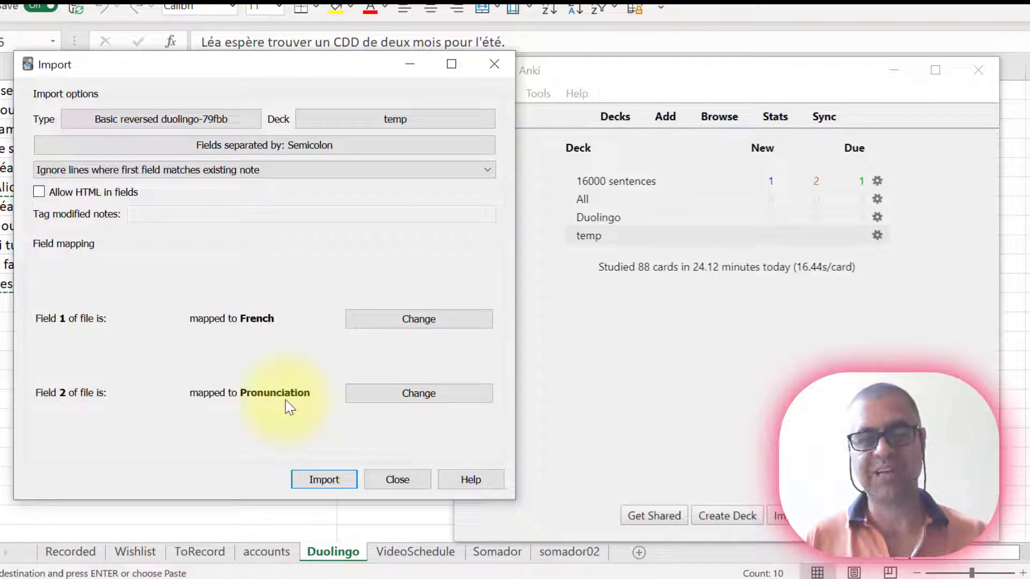
# Step: Remap Field 2 from Pronunciation to Translation, keeping Field 1 as French
pyautogui.click(404, 397)
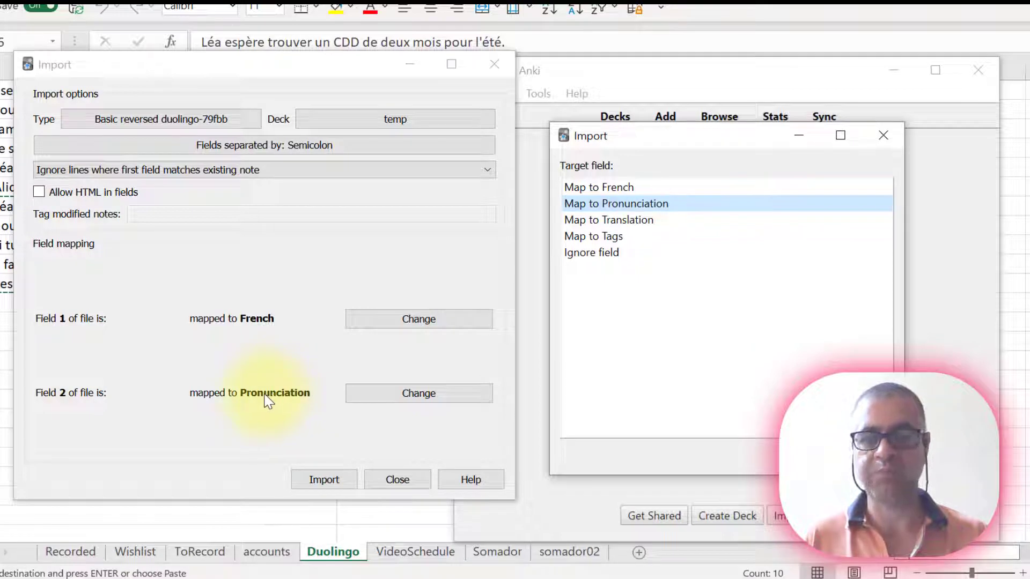
pyautogui.click(657, 224)
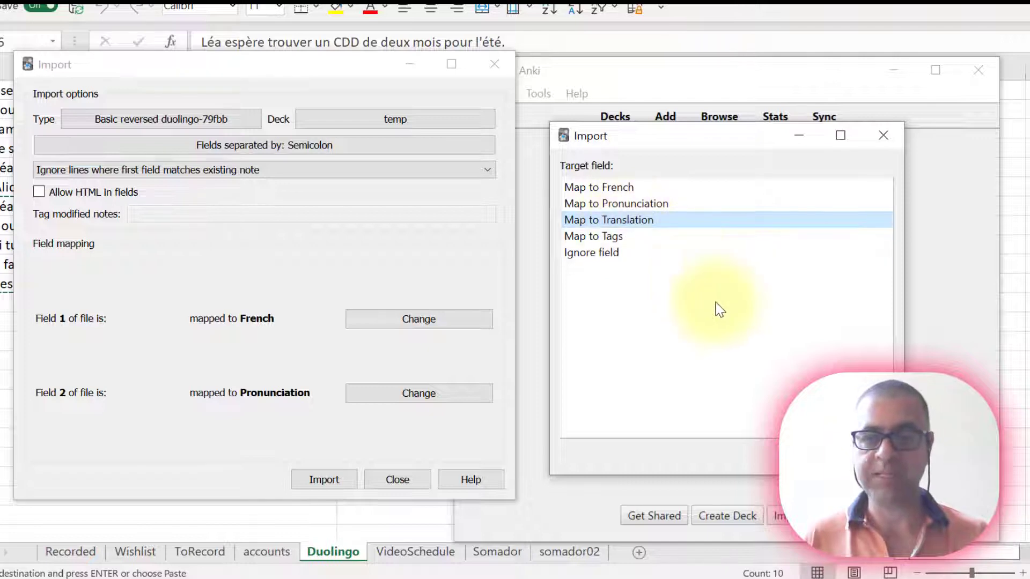
pyautogui.press('Return')
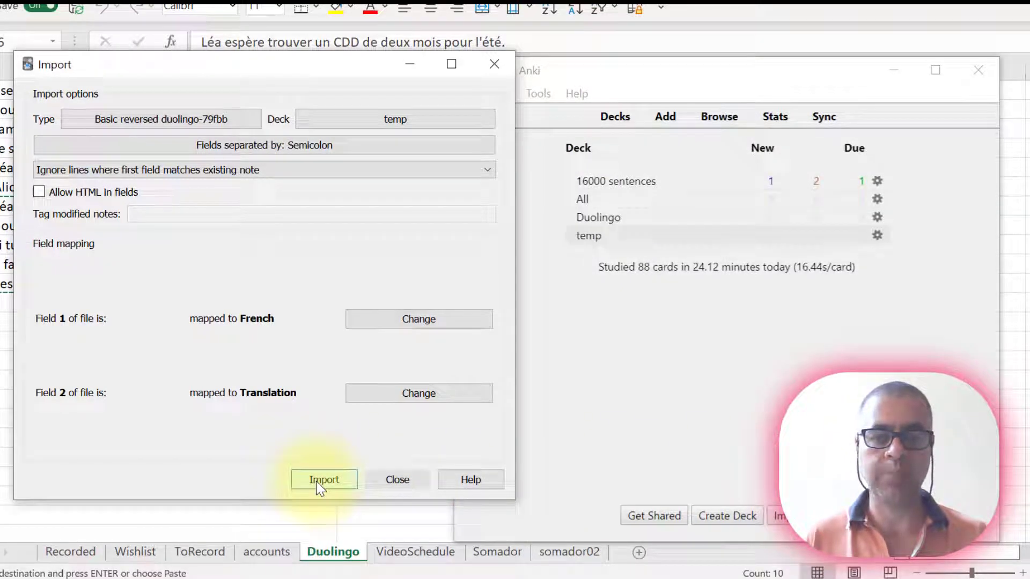
# Step: Import Book2's five sentence pairs into temp and dismiss the completion message
pyautogui.click(316, 480)
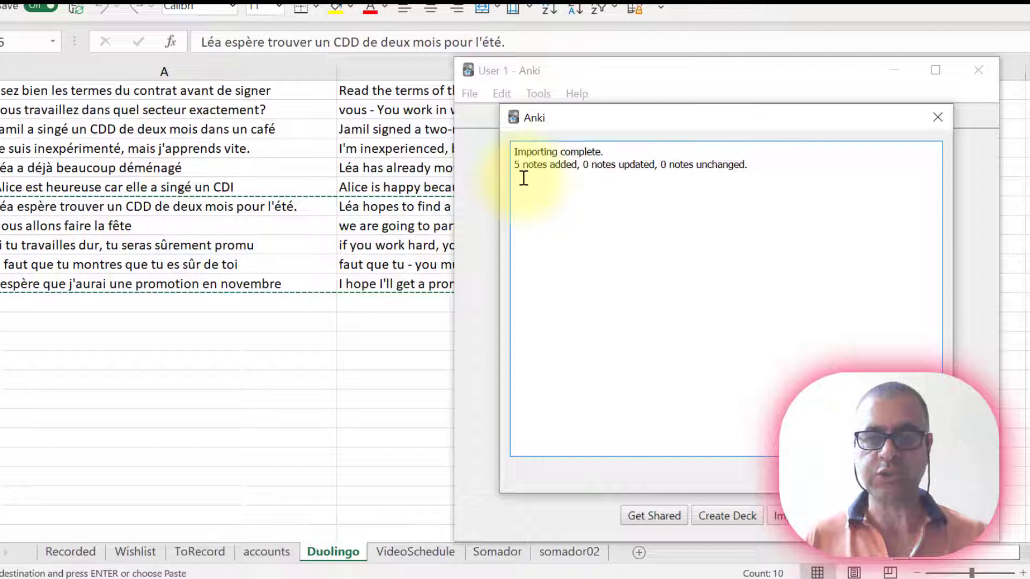
pyautogui.press('Escape')
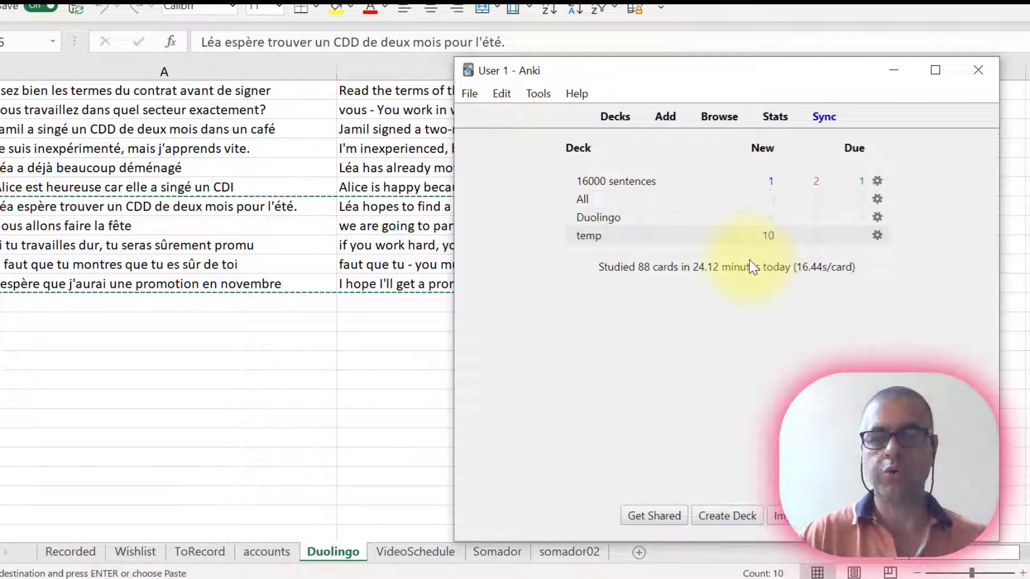
# Step: Open the card browser and filter it to the temp deck's cards
pyautogui.press('b')
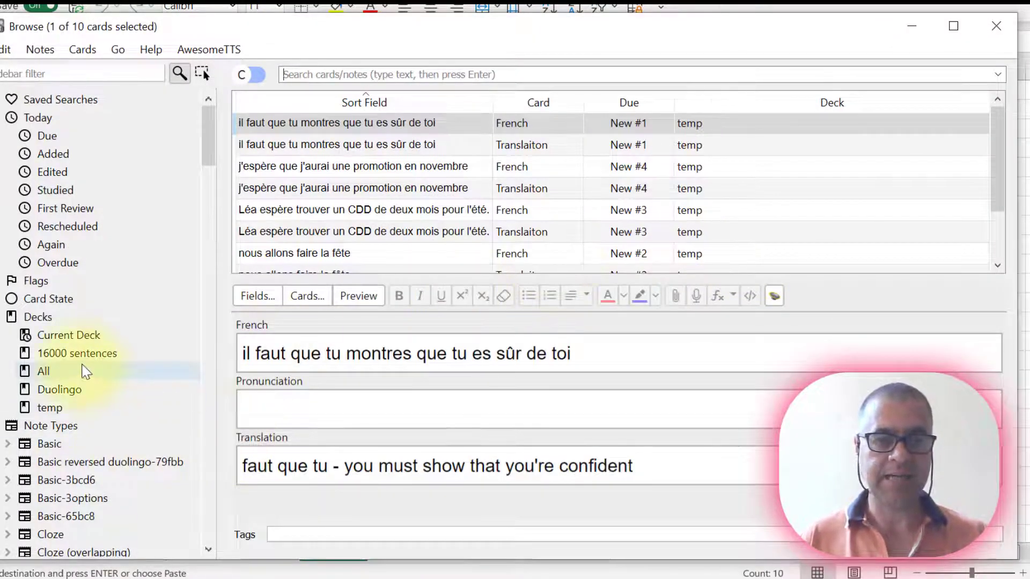
pyautogui.click(77, 396)
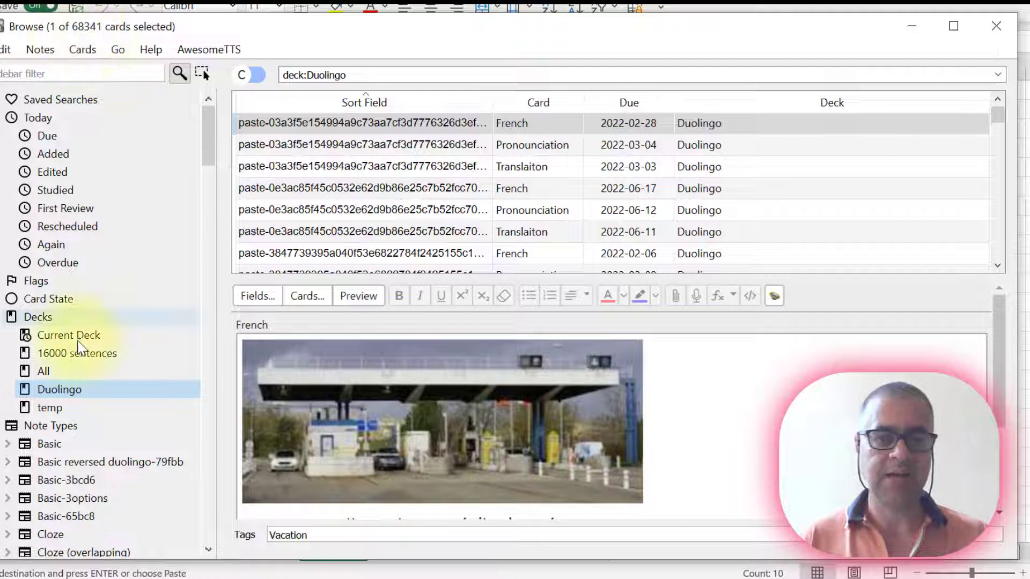
pyautogui.click(63, 413)
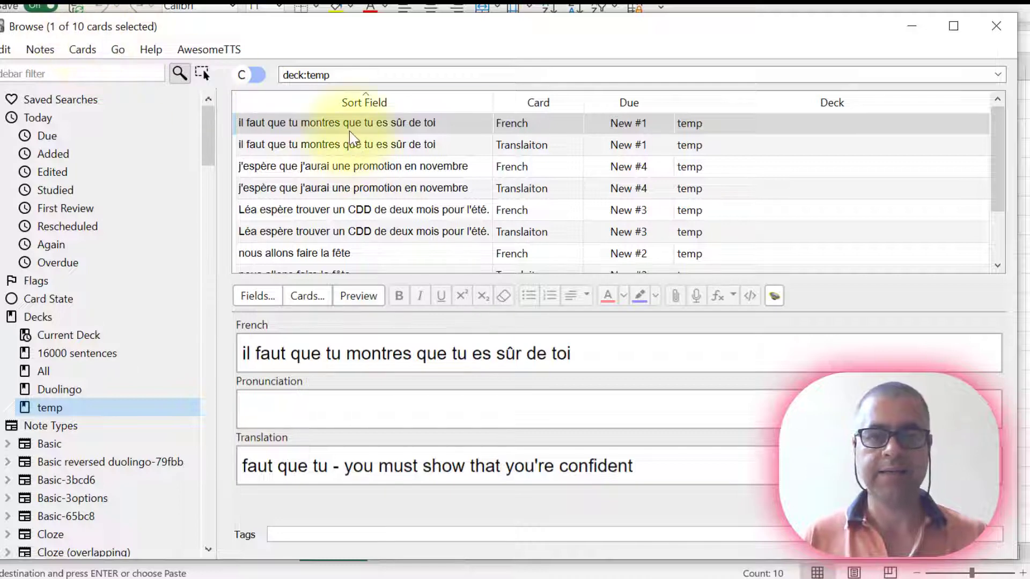
# Step: Check a note's French, Translation, Pronunciation and Tags fields, then select all ten cards
pyautogui.click(590, 350)
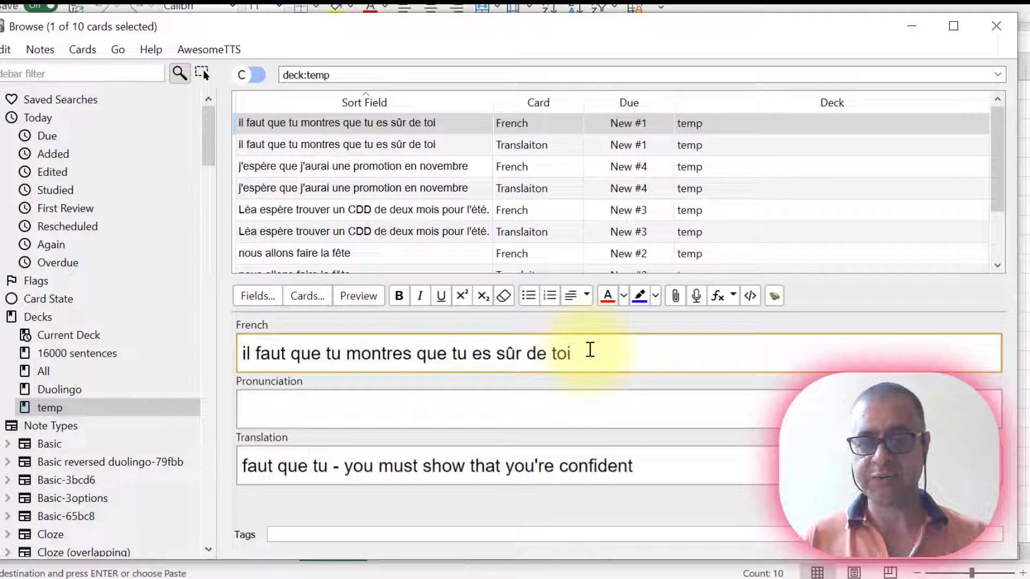
pyautogui.click(665, 461)
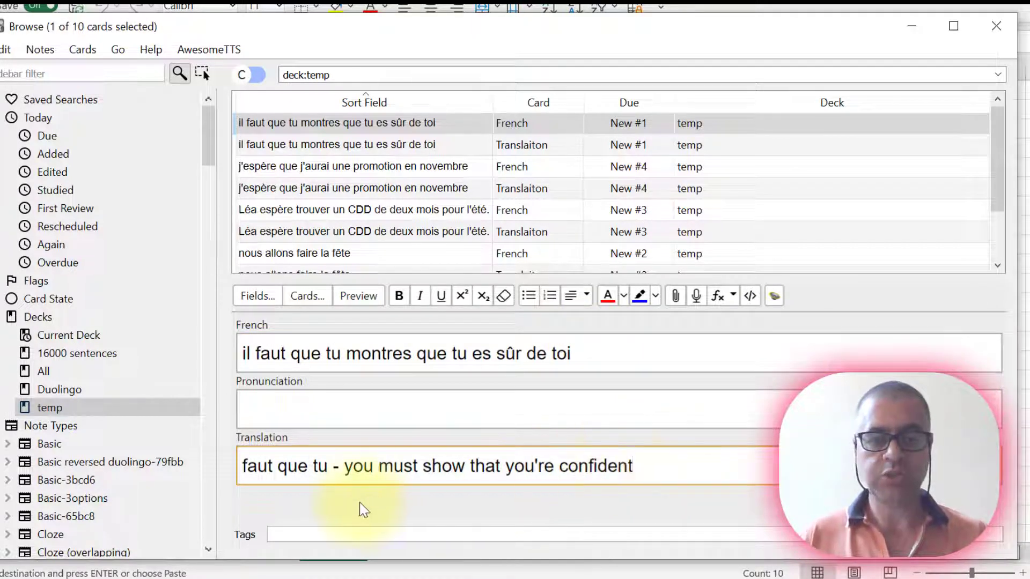
pyautogui.click(347, 532)
pyautogui.click(321, 408)
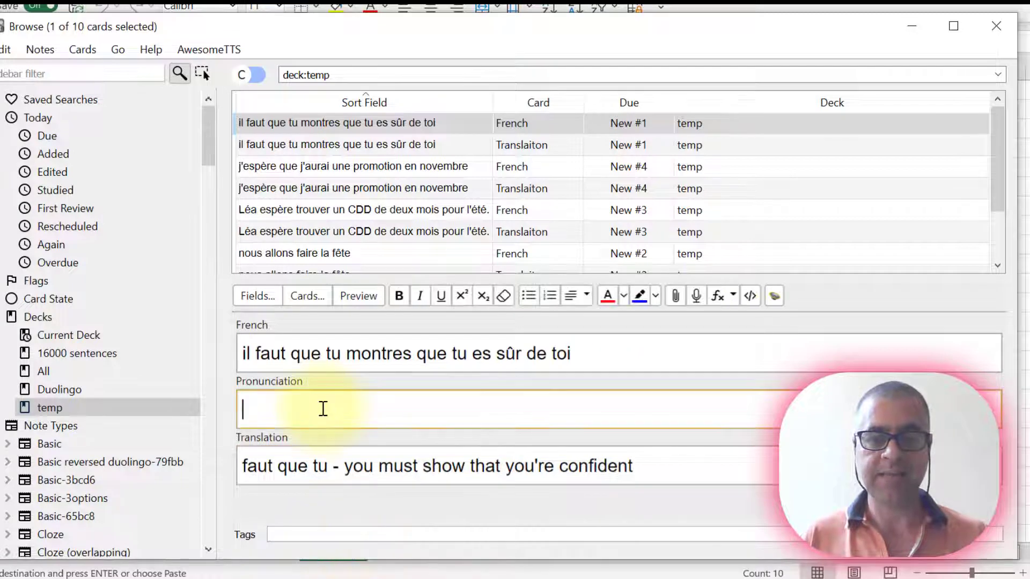
pyautogui.click(296, 533)
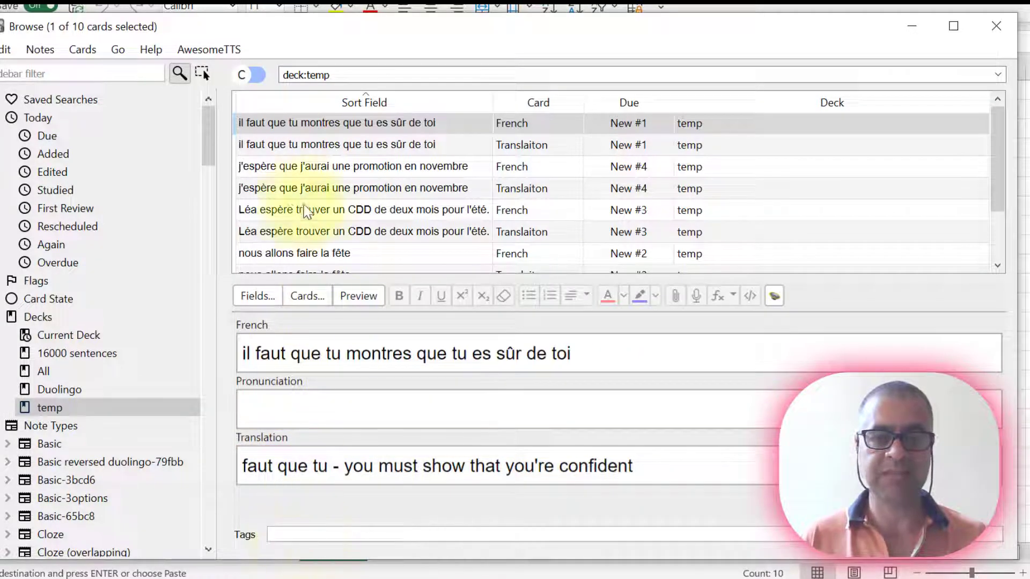
pyautogui.click(324, 127)
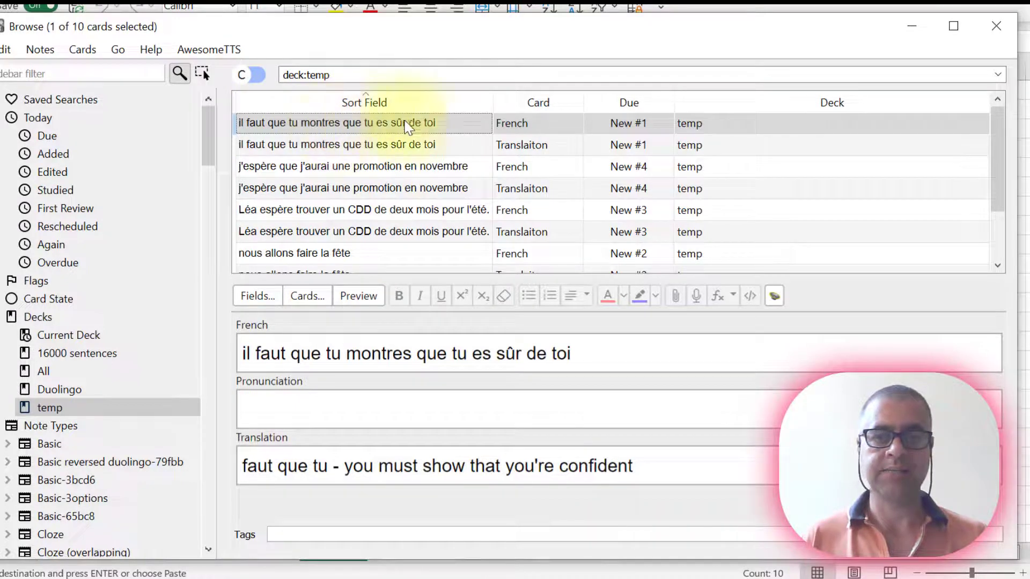
pyautogui.hotkey('ctrl', 'a')
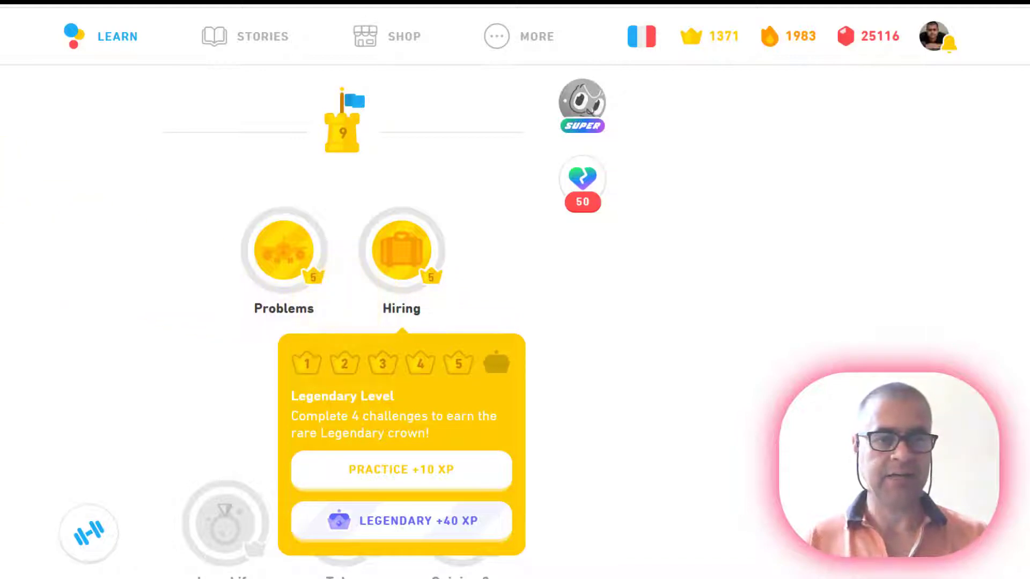
# Step: Add the existing Hiring tag to the five selected temp-deck notes via Notes > Add Tags
pyautogui.click(43, 211)
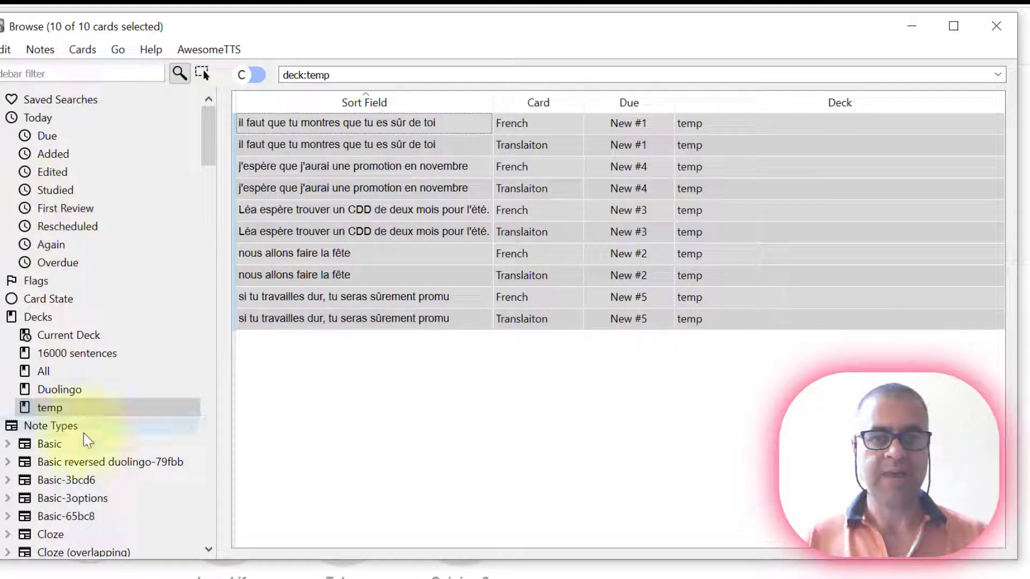
pyautogui.click(53, 56)
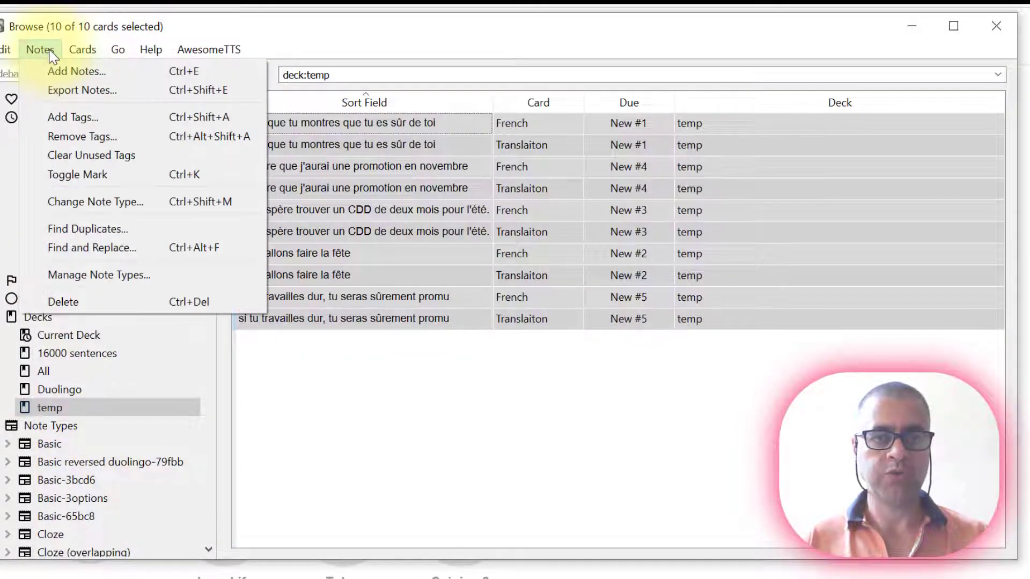
pyautogui.click(115, 115)
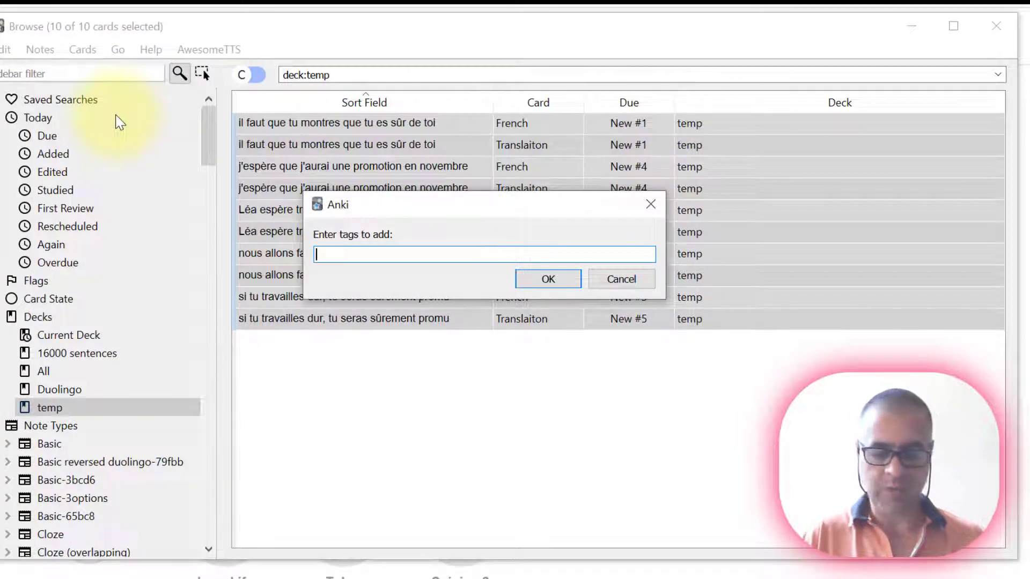
pyautogui.write('Hir')
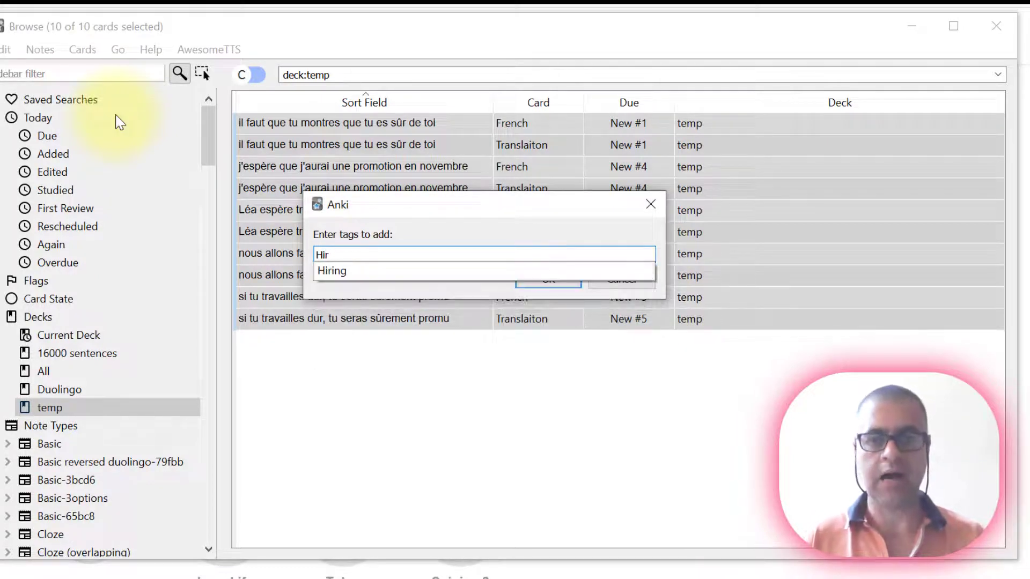
pyautogui.click(349, 272)
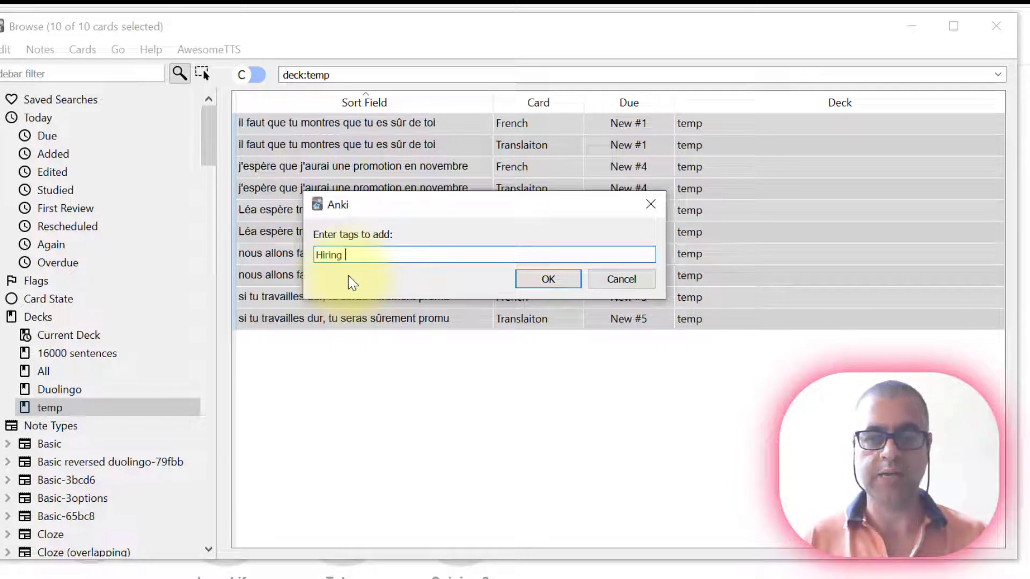
pyautogui.click(527, 281)
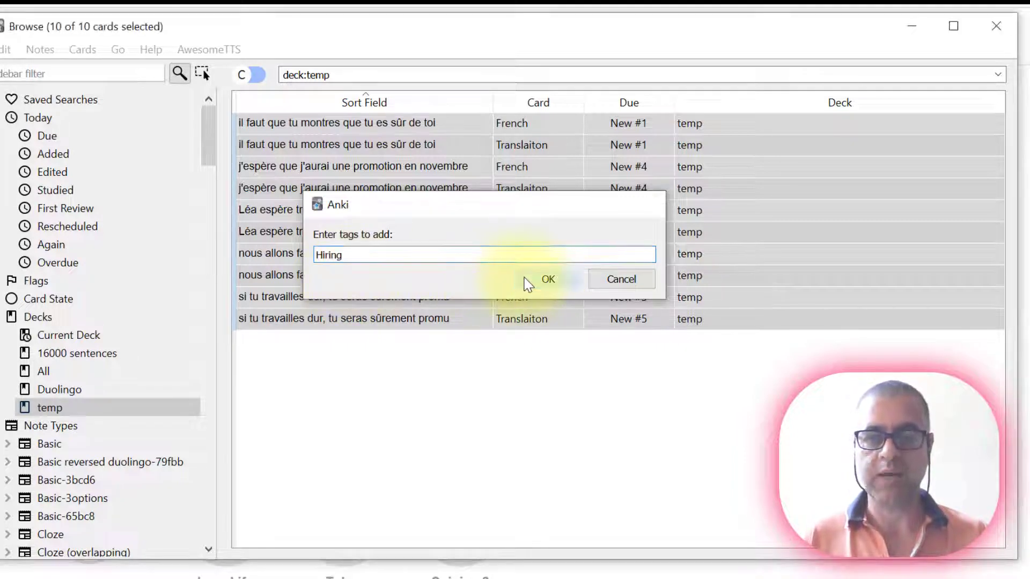
# Step: Review the first note and the summer-contract note, confirming the Hiring tag, then return to the first note
pyautogui.click(333, 125)
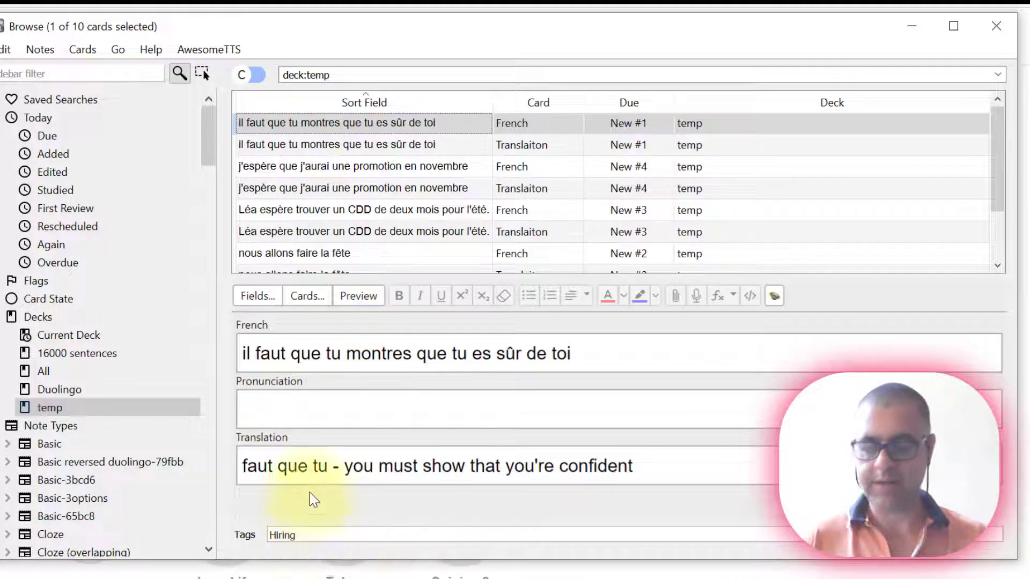
pyautogui.click(296, 235)
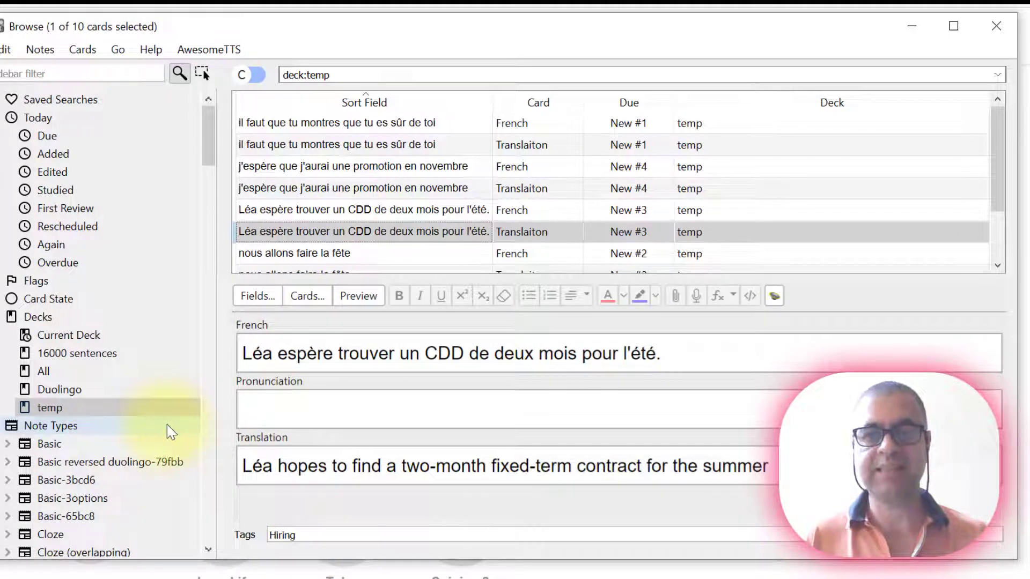
pyautogui.scroll(-8, 162, 402)
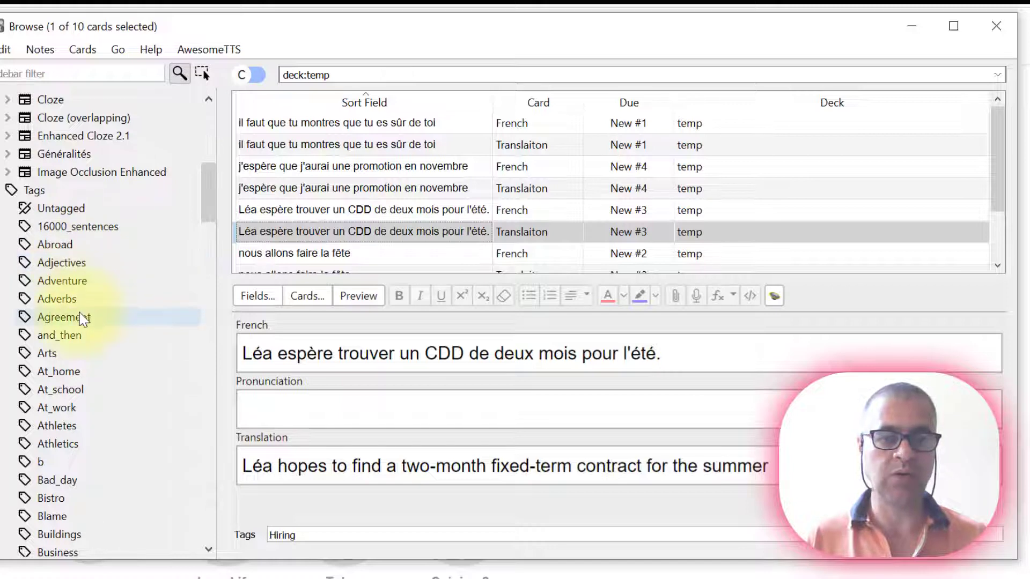
pyautogui.scroll(-1, 101, 385)
pyautogui.scroll(-6, 95, 436)
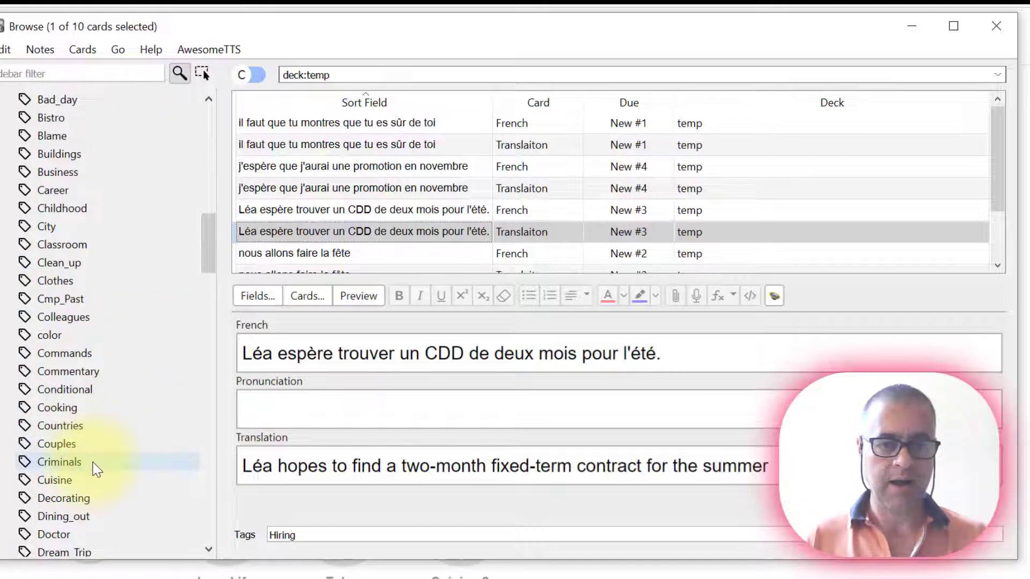
pyautogui.scroll(-8, 93, 464)
pyautogui.scroll(-5, 96, 467)
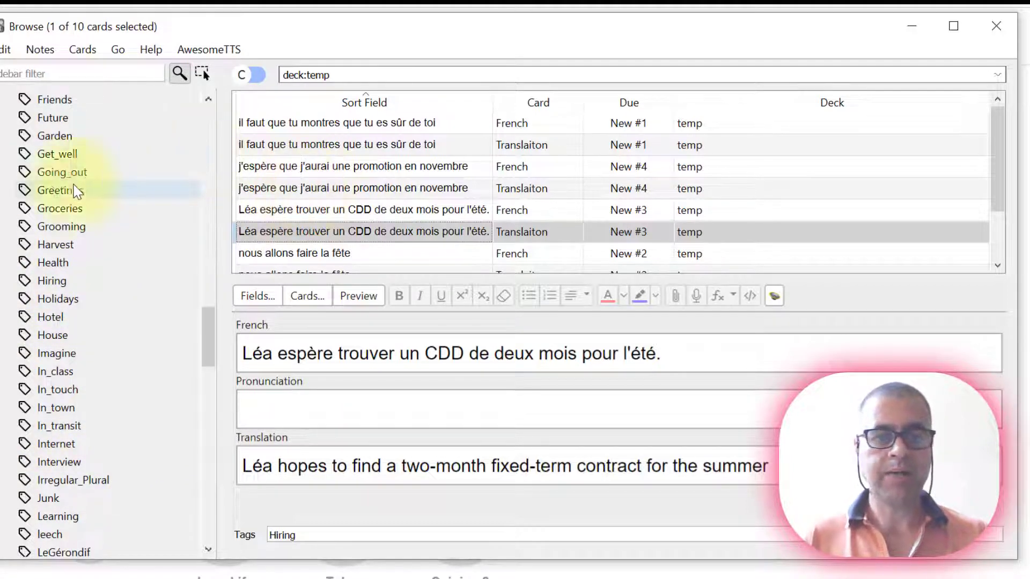
pyautogui.scroll(20, 81, 188)
pyautogui.scroll(4, 75, 182)
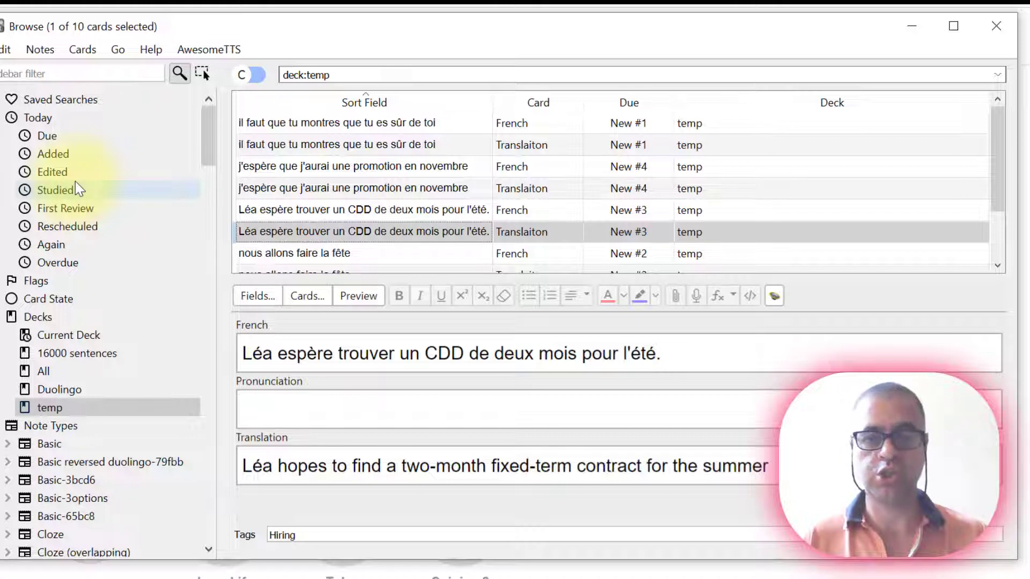
pyautogui.click(293, 124)
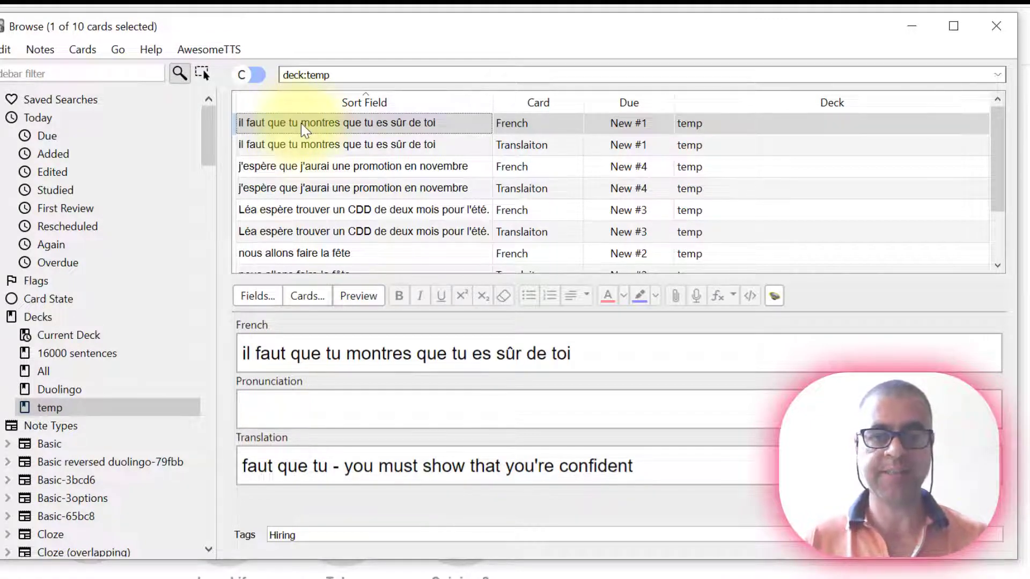
# Step: Generate Google Translate French TTS from the French field into Pronunciation for all five notes
pyautogui.hotkey('ctrl', 'a')
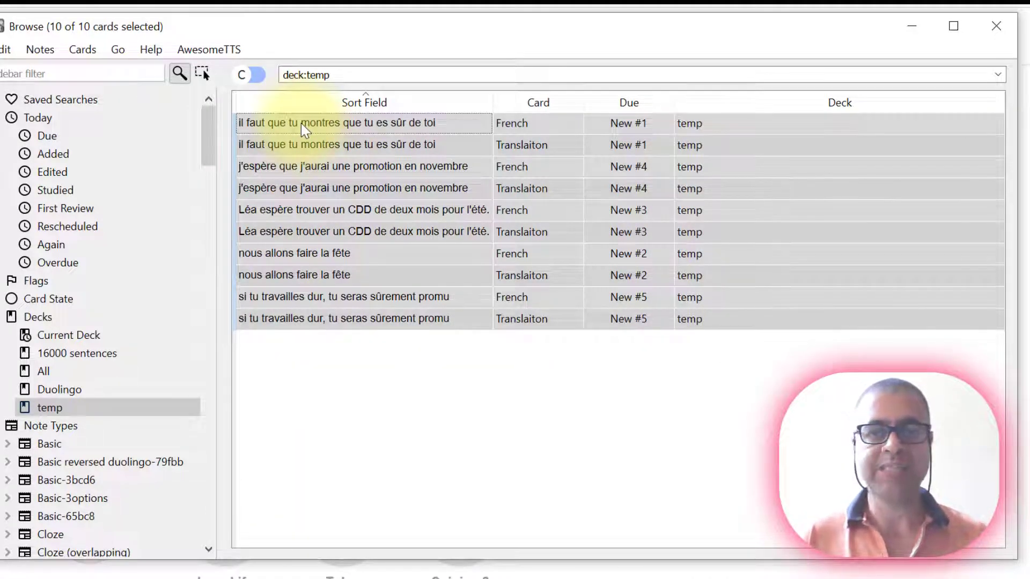
pyautogui.click(229, 52)
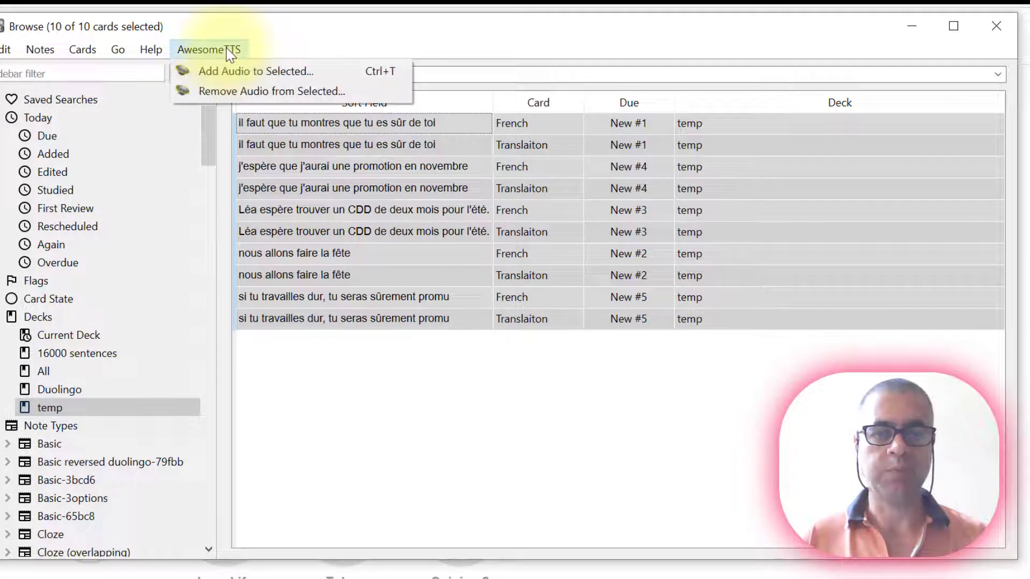
pyautogui.click(245, 71)
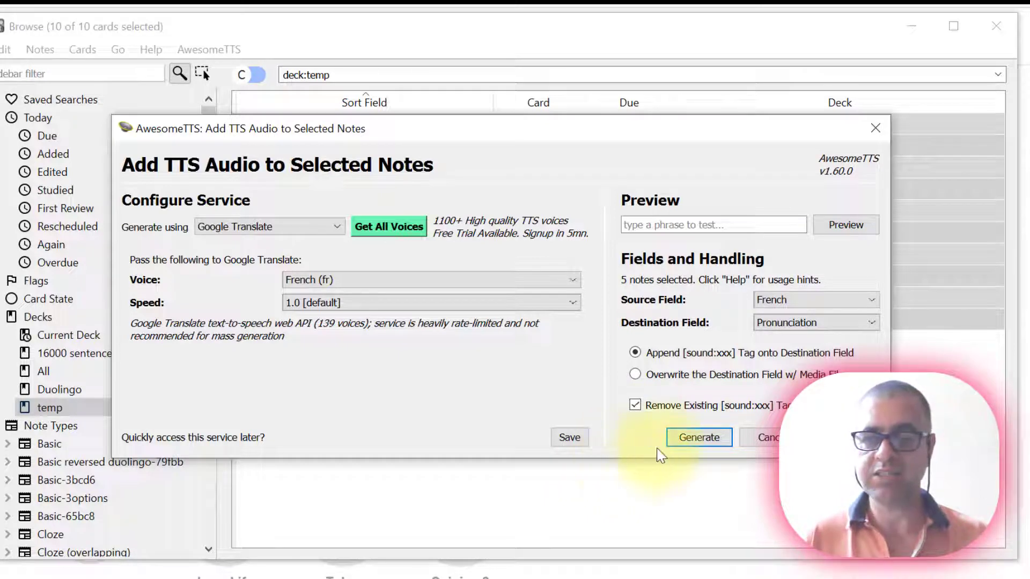
pyautogui.click(696, 438)
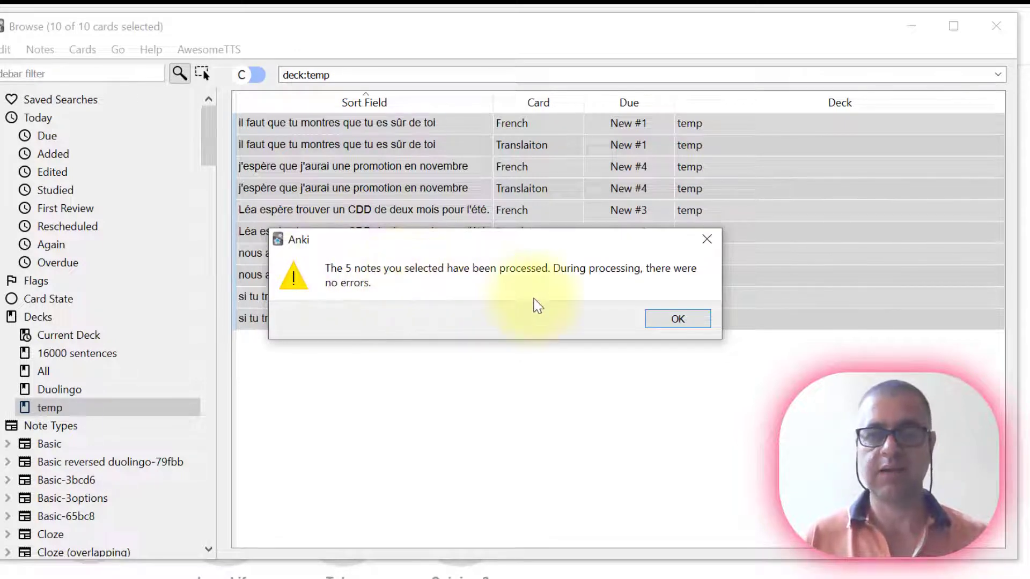
# Step: Dismiss the audio report and inspect the first note's French, Pronunciation and Translation fields
pyautogui.click(677, 322)
pyautogui.click(316, 124)
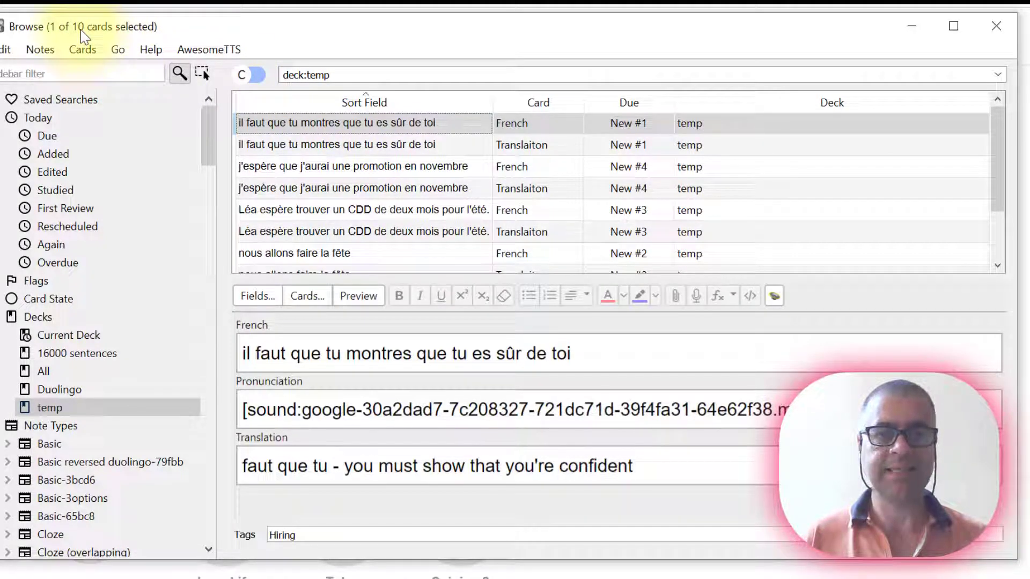
pyautogui.click(324, 150)
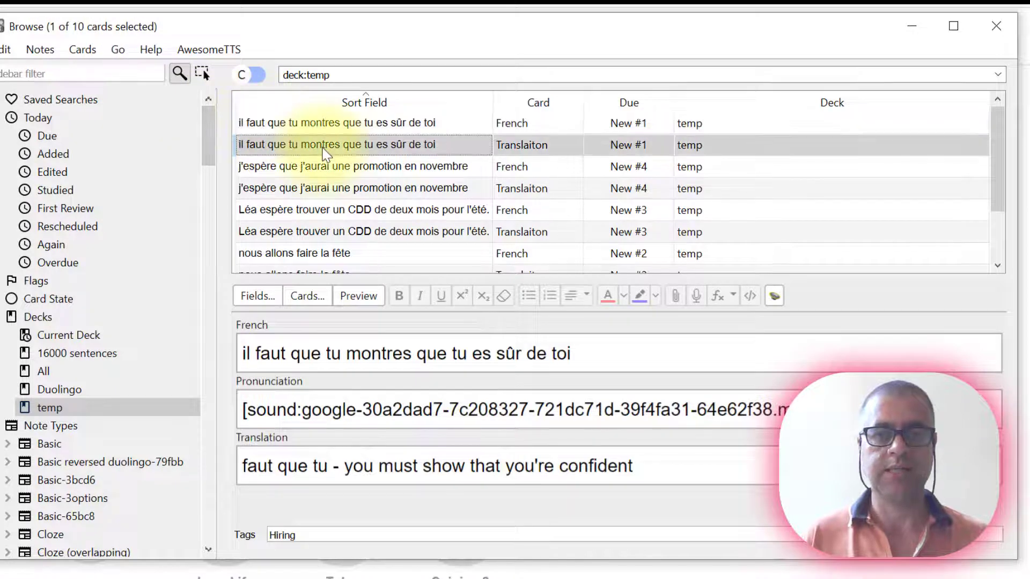
pyautogui.click(597, 358)
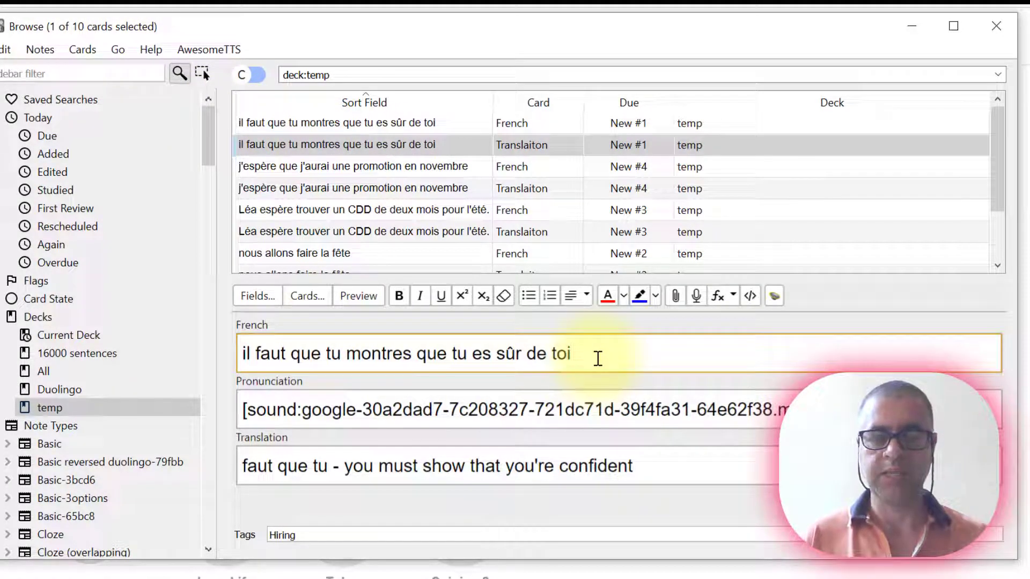
pyautogui.press('Tab')
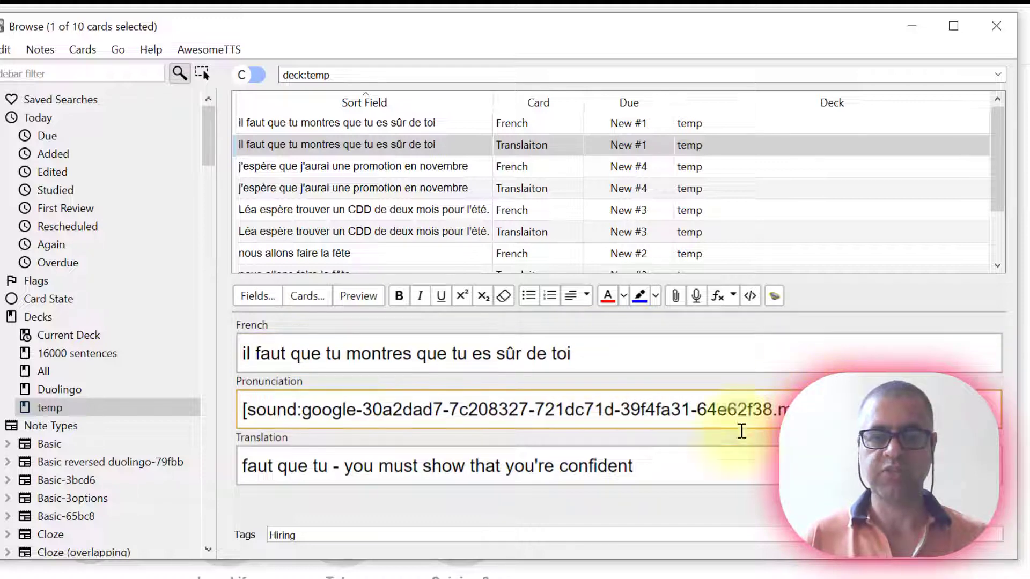
pyautogui.click(661, 466)
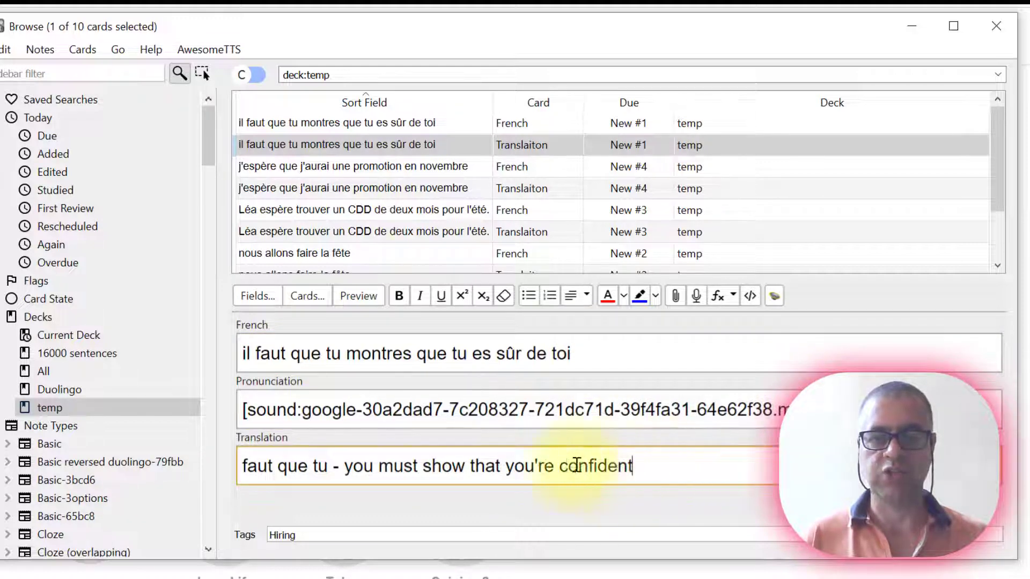
# Step: Preview the first French card and play its answer-side audio
pyautogui.click(340, 123)
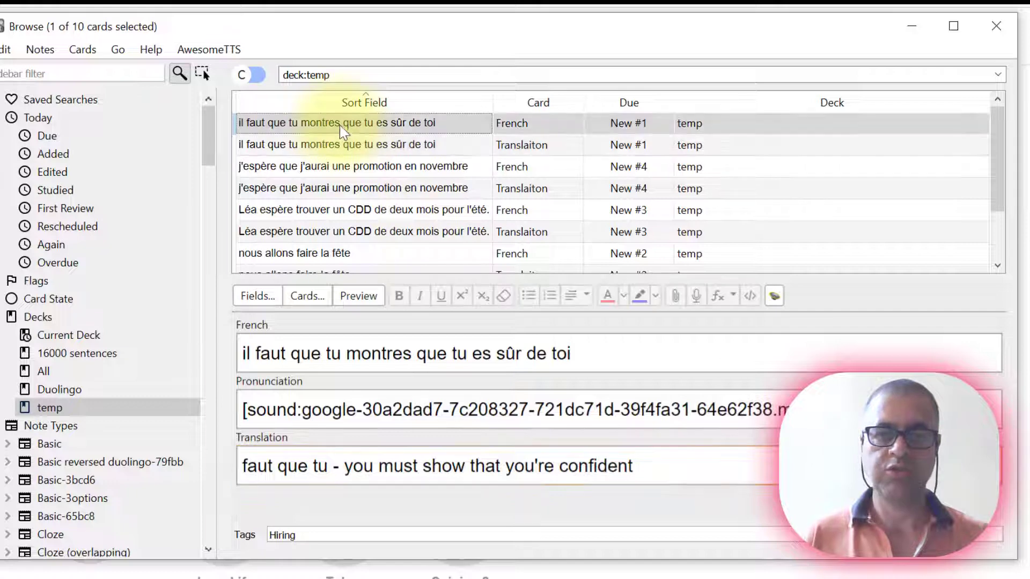
pyautogui.click(355, 298)
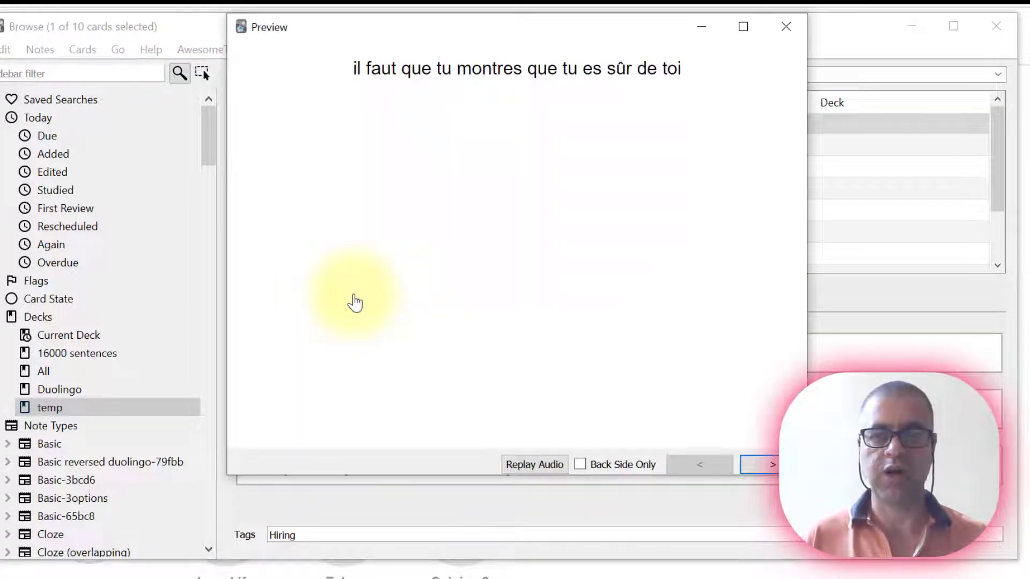
pyautogui.click(763, 466)
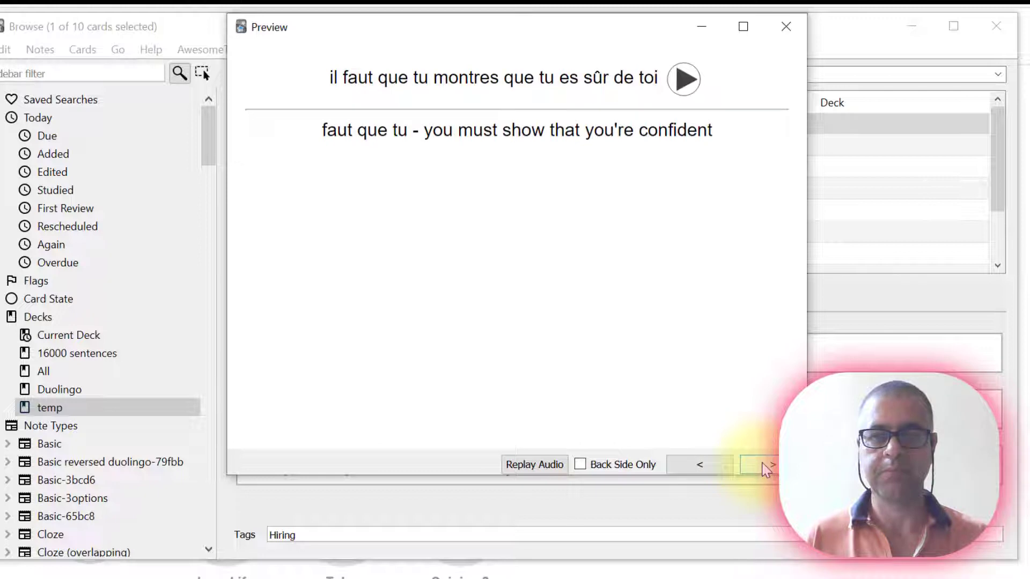
pyautogui.click(785, 26)
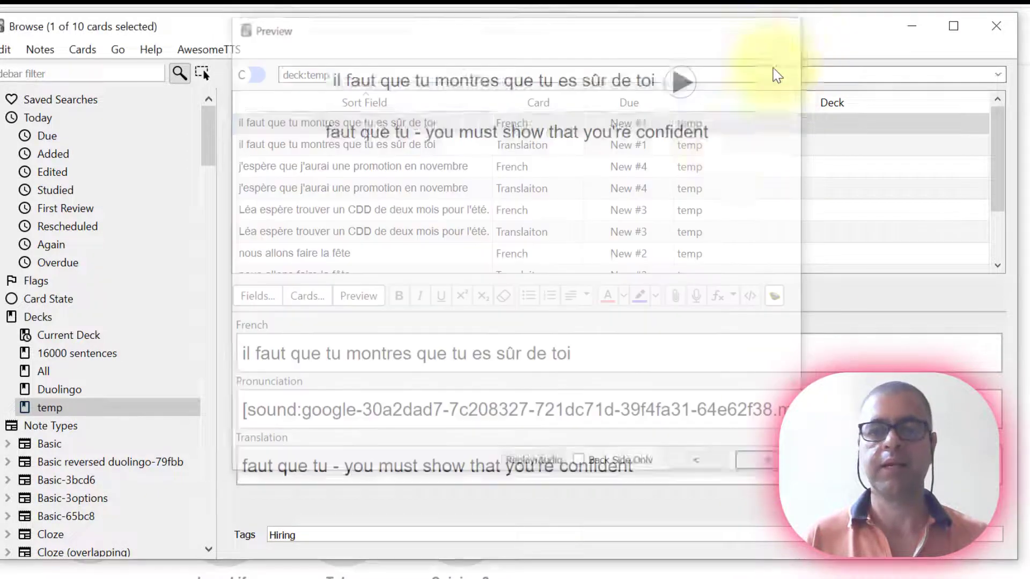
# Step: Replace the dash in Translation with a line break before 'you must show that you're confident'
pyautogui.click(348, 465)
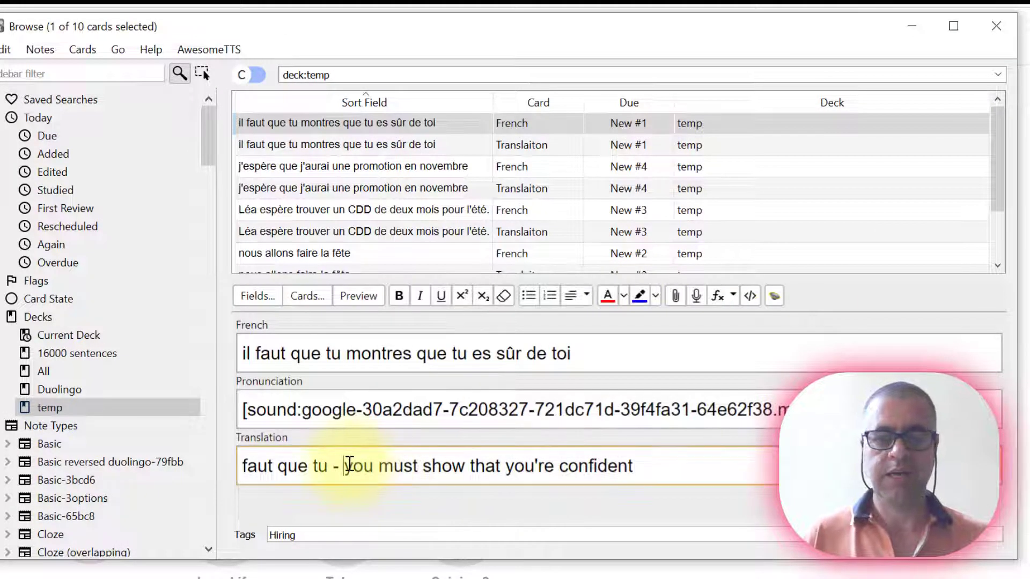
pyautogui.press('BackSpace')
pyautogui.press('BackSpace')
pyautogui.press('BackSpace')
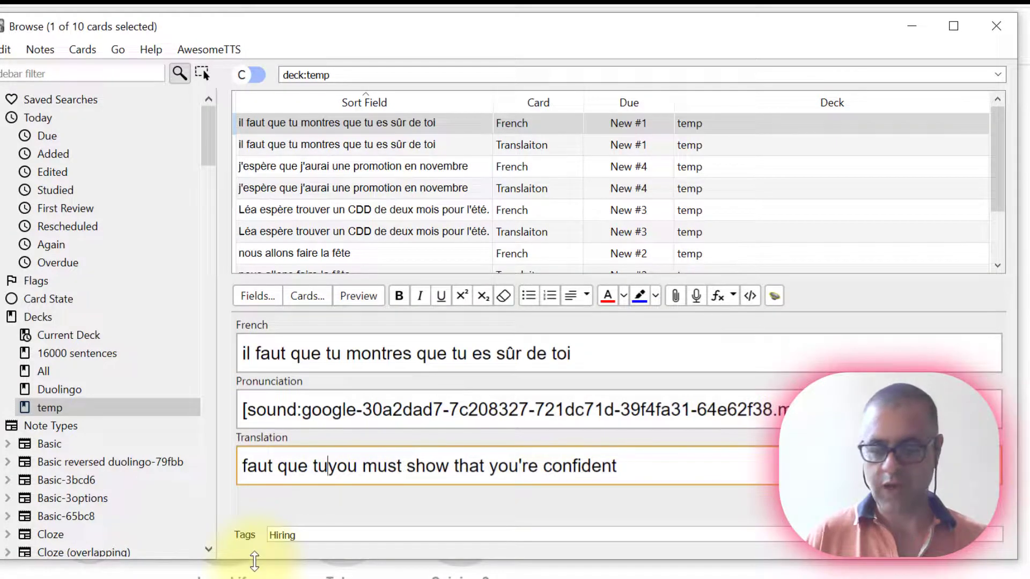
pyautogui.press('Return')
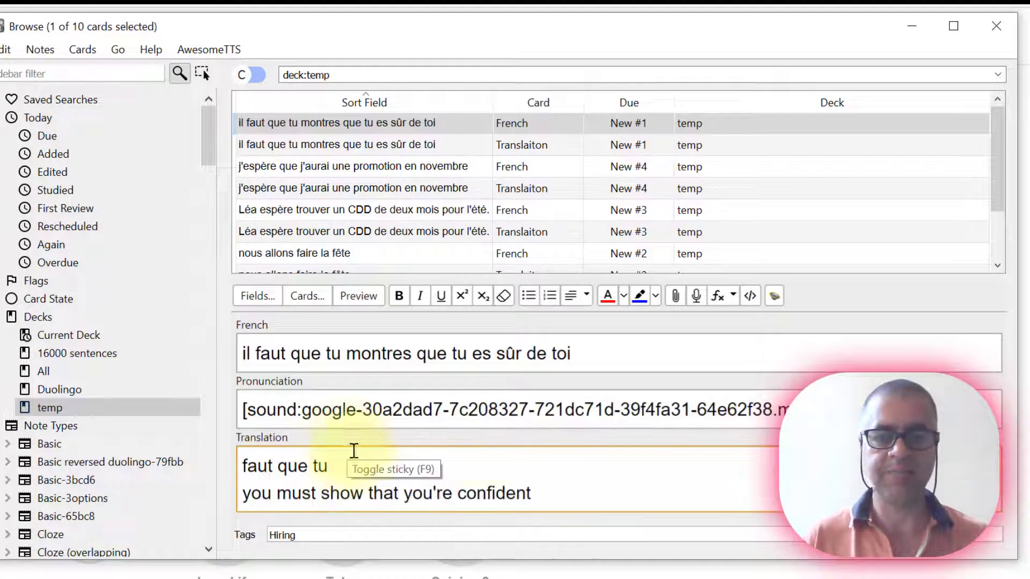
# Step: Refresh the temp deck so its 15 French, Pronunciation and Translaiton cards appear, and select them all
pyautogui.click(307, 217)
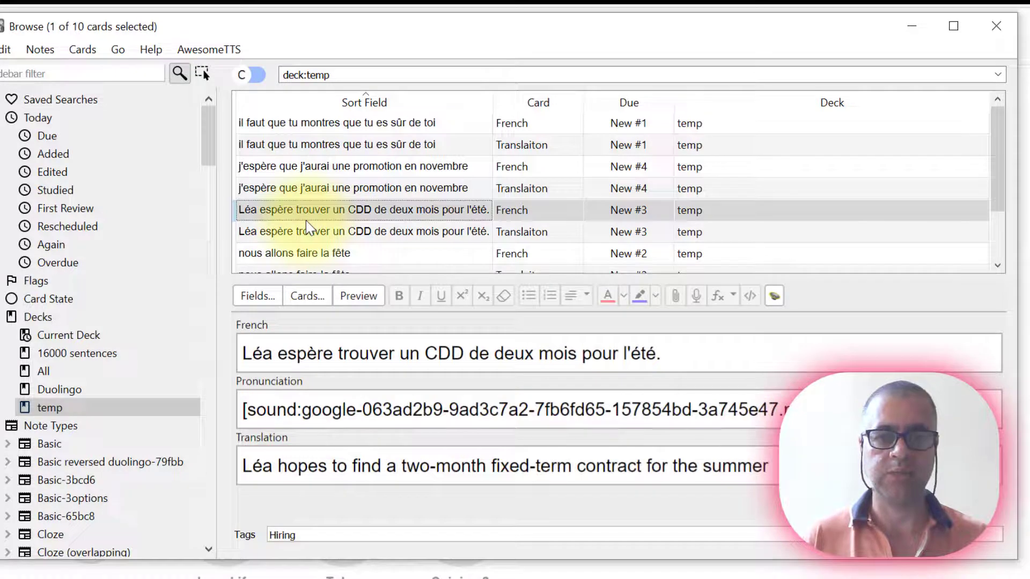
pyautogui.click(70, 391)
pyautogui.click(61, 409)
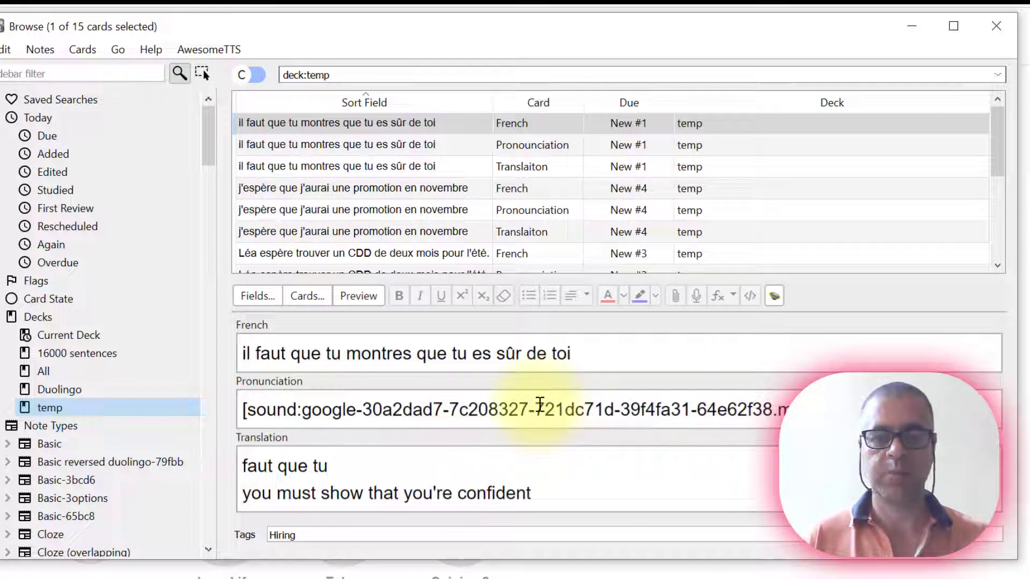
pyautogui.click(305, 126)
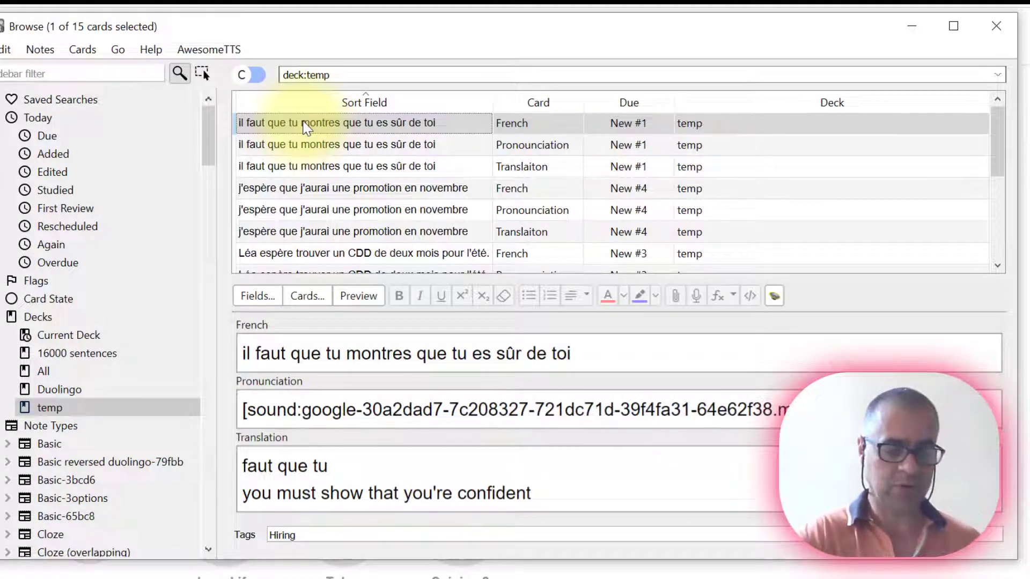
pyautogui.hotkey('ctrl', 'a')
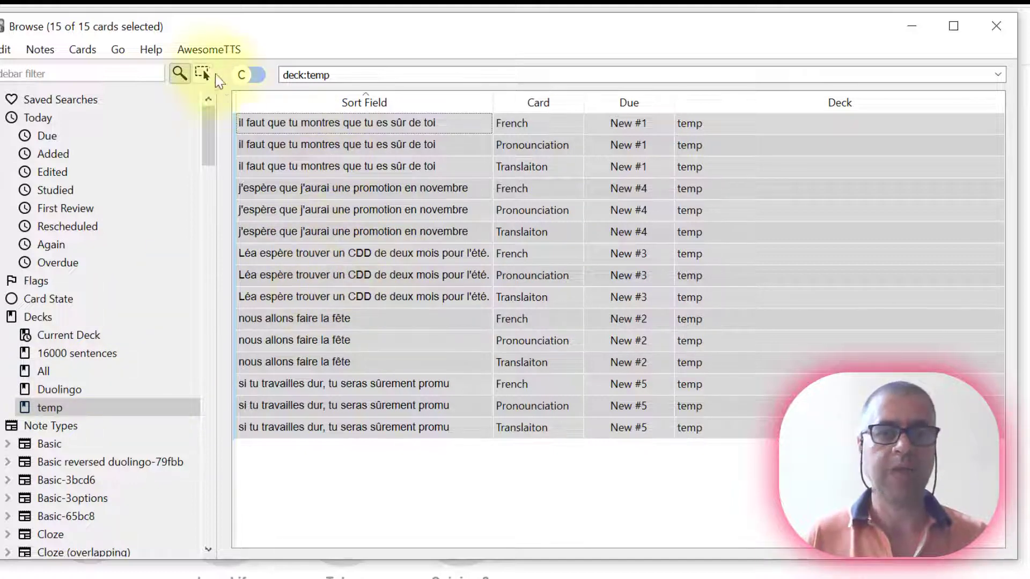
pyautogui.click(305, 125)
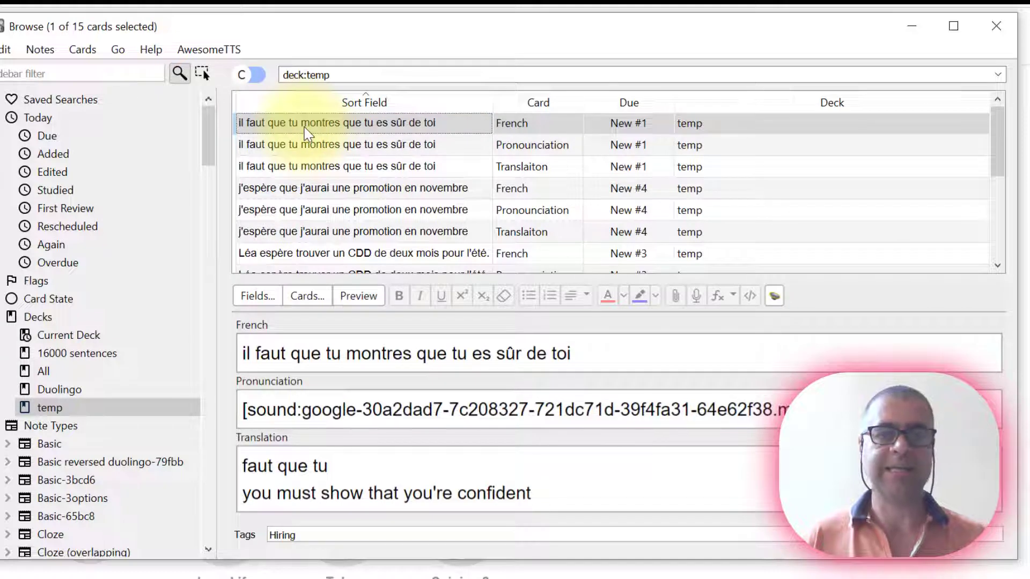
# Step: Use Change Deck to send all 15 selected temp cards to Duolingo
pyautogui.hotkey('ctrl', 'a')
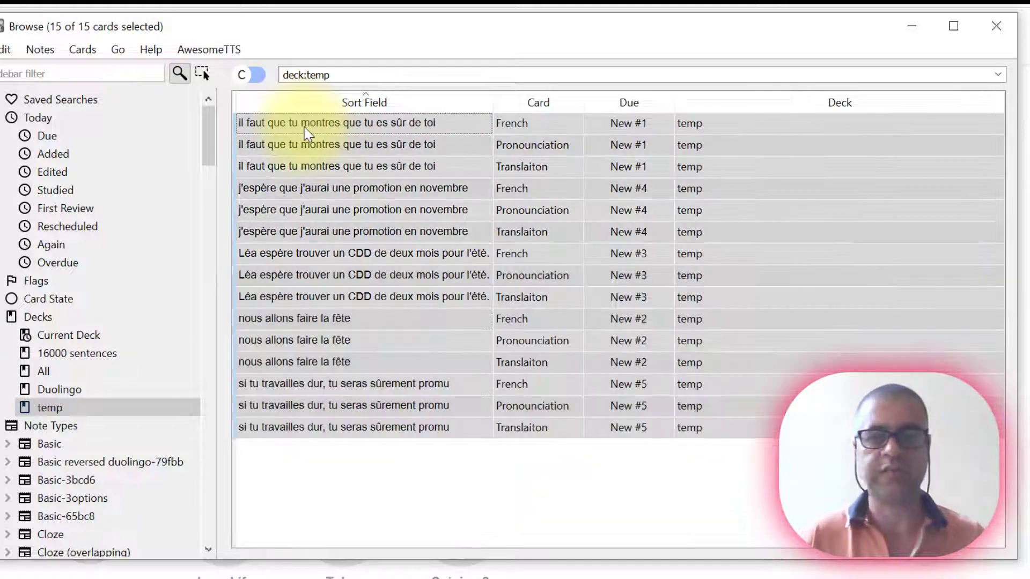
pyautogui.click(80, 51)
pyautogui.click(138, 73)
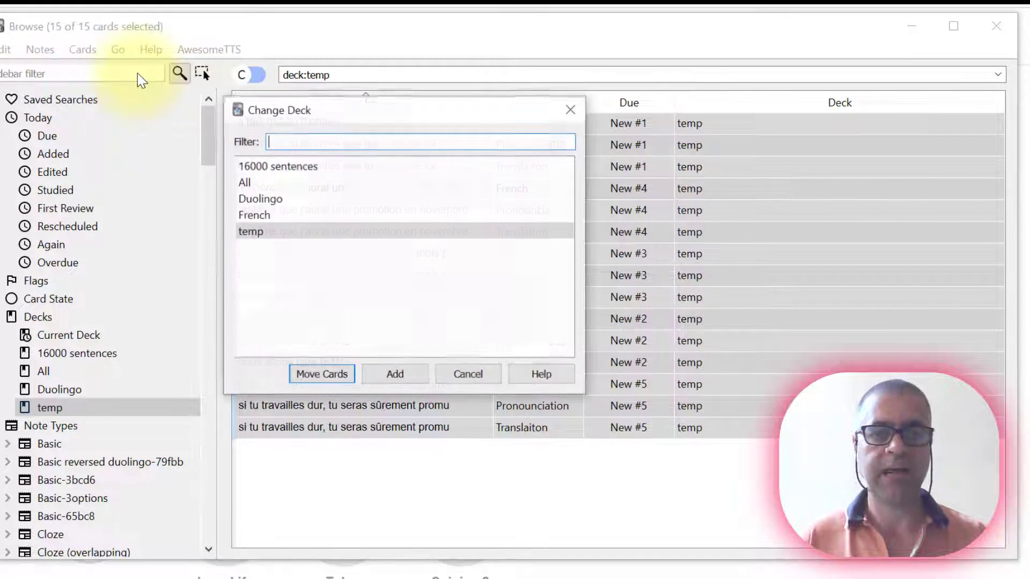
pyautogui.click(272, 200)
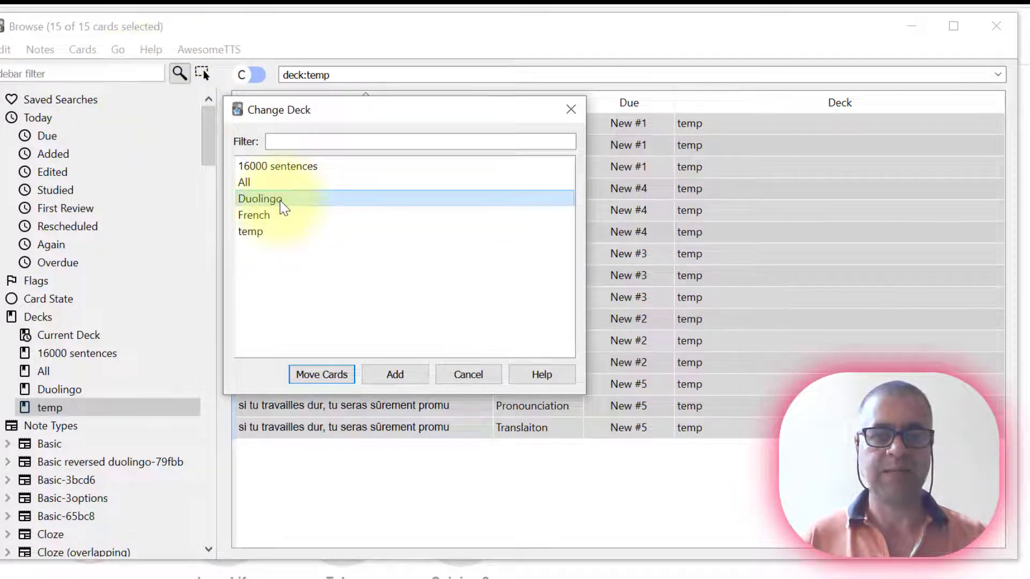
pyautogui.click(324, 374)
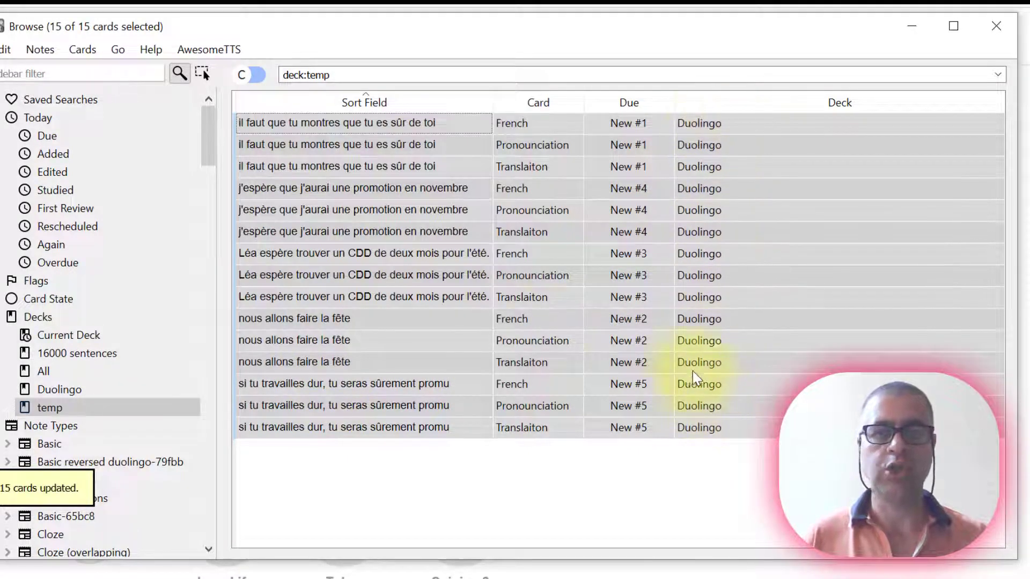
# Step: Close the Browse window and switch back to Anki's main deck list
pyautogui.click(996, 27)
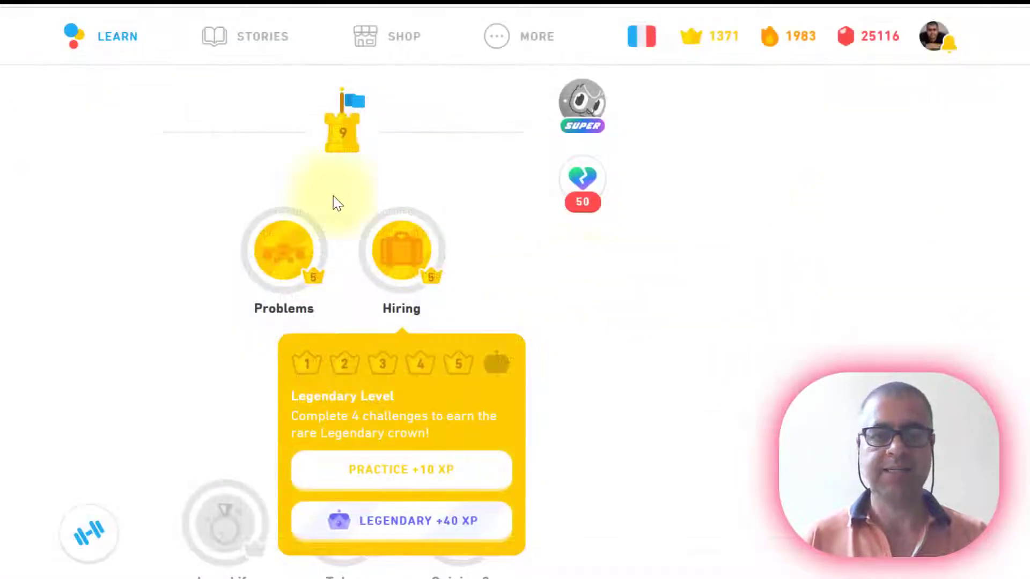
pyautogui.hotkey('alt', 'Tab')
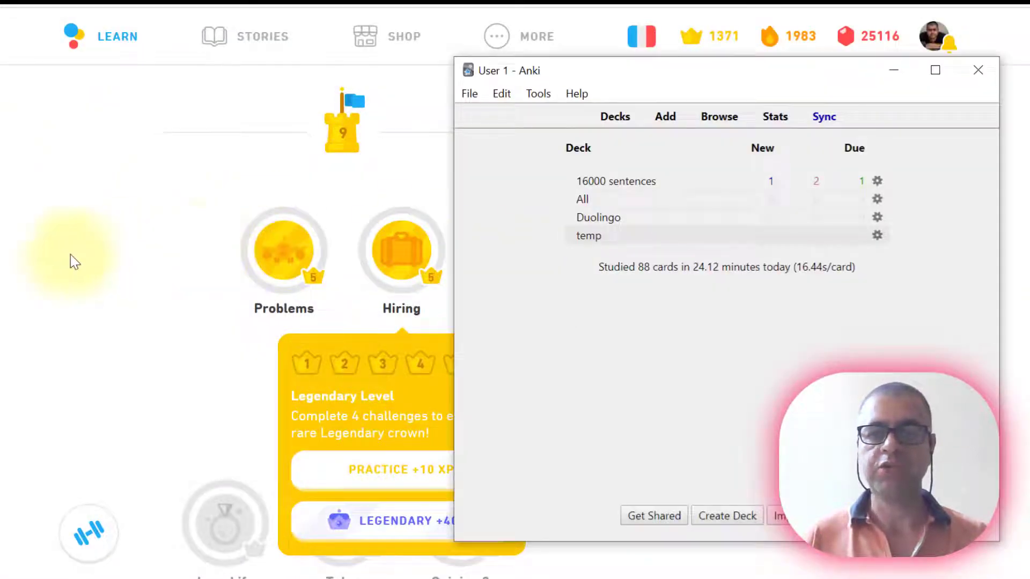